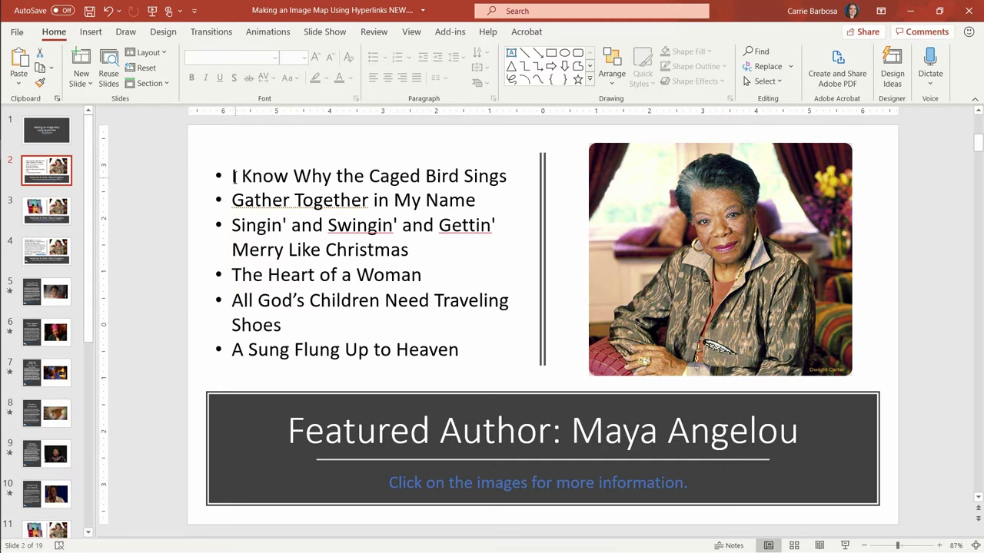
Step: Select the text of the first bullet, 'I Know Why the Caged Bird Sings', on slide 2
drag(232, 176, 505, 181)
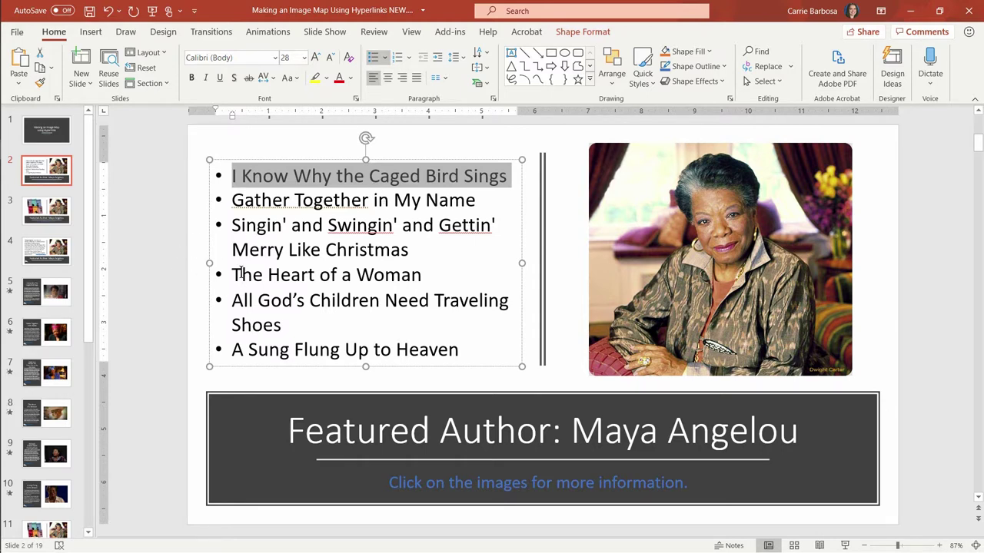
Step: Hyperlink the selected title to slide 5, 'I Know Why The Caged Bird Sings', via Place in This Document
click(90, 32)
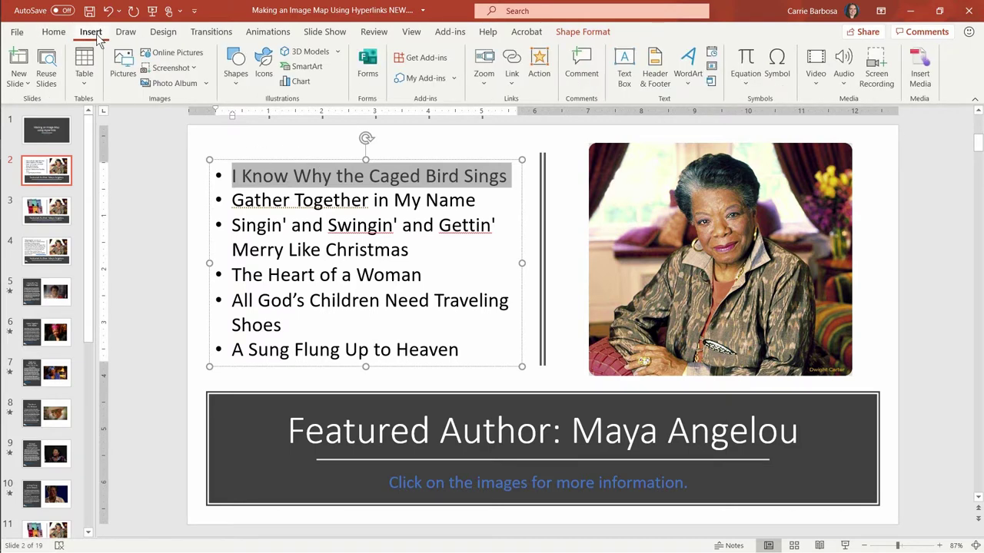
click(512, 67)
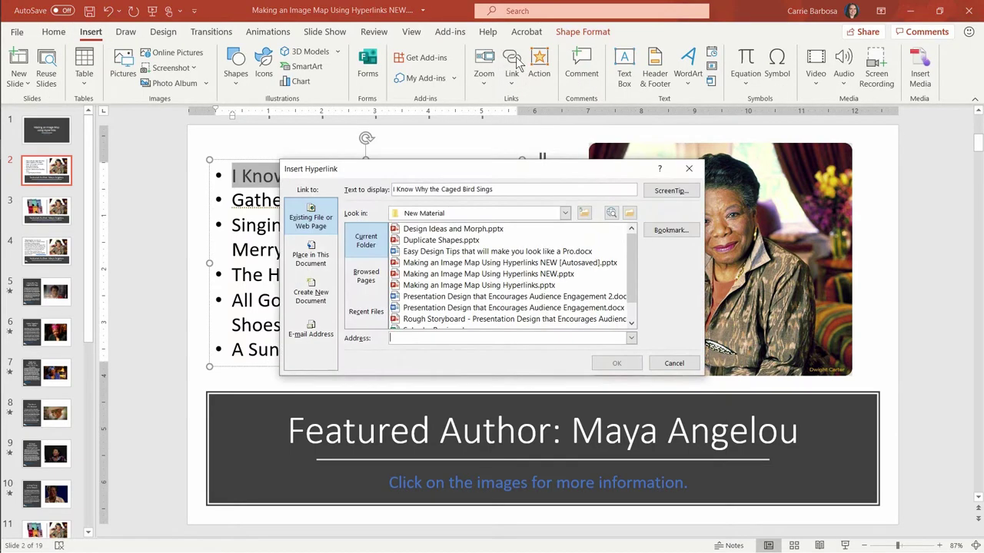
click(312, 244)
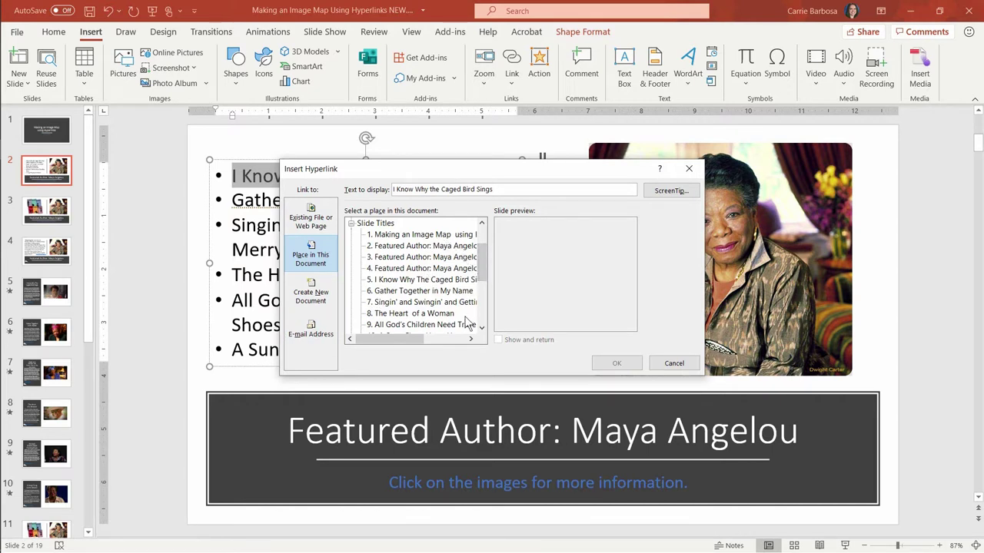
click(482, 330)
click(482, 330)
click(482, 330)
click(481, 331)
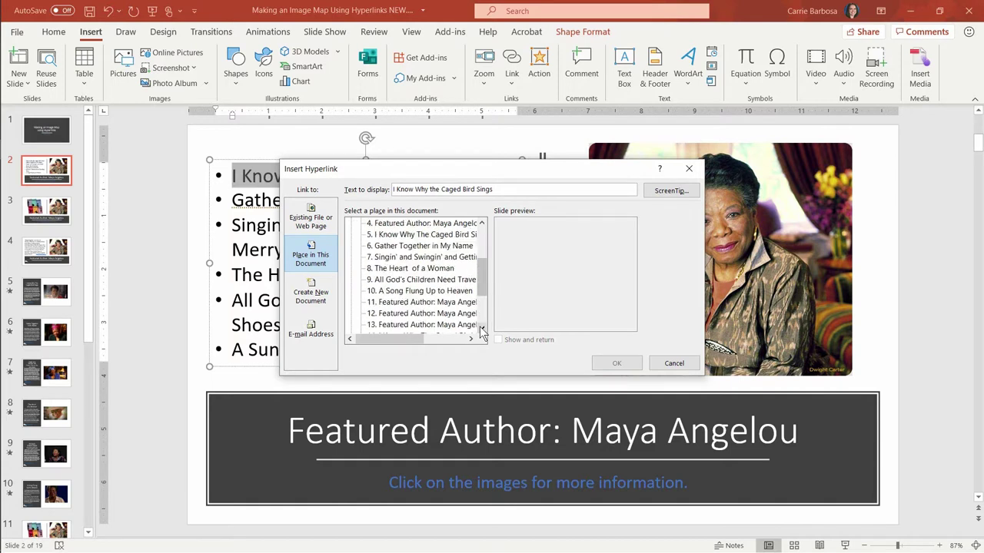
click(482, 330)
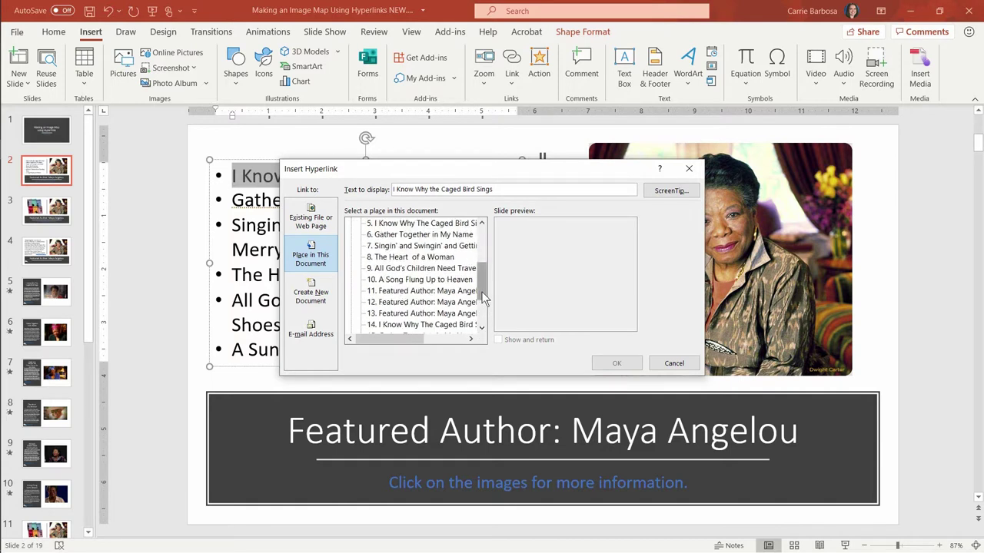
drag(481, 291, 484, 278)
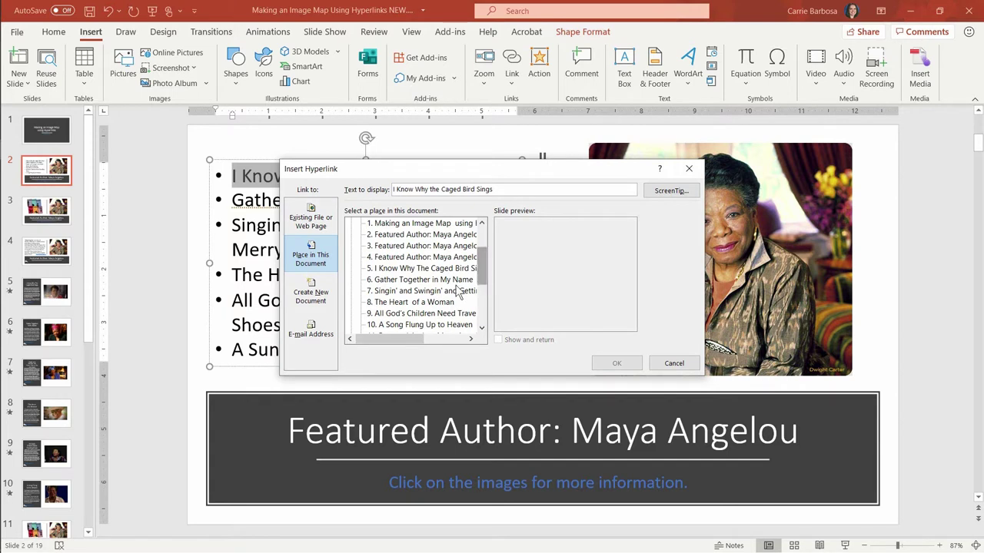
click(422, 269)
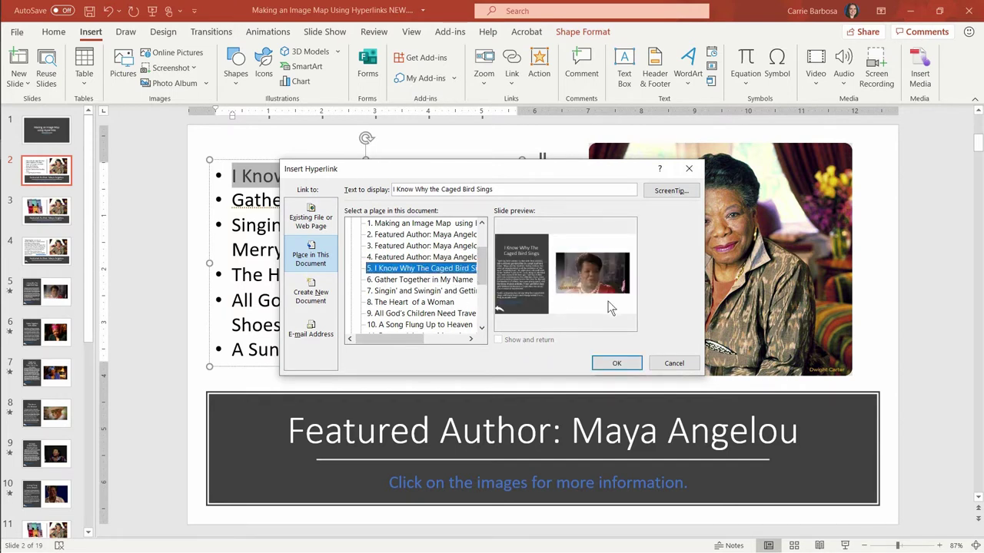
click(619, 363)
click(504, 211)
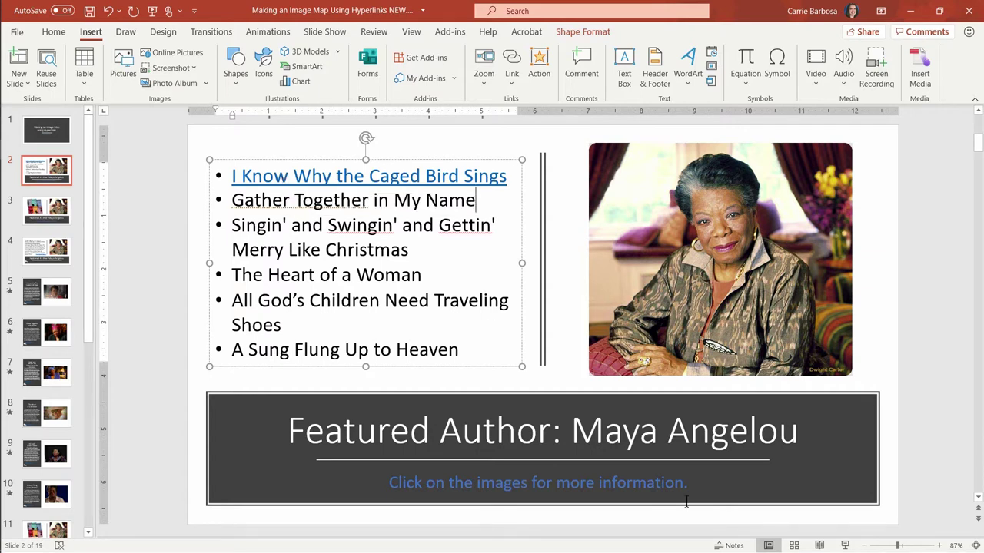
click(847, 545)
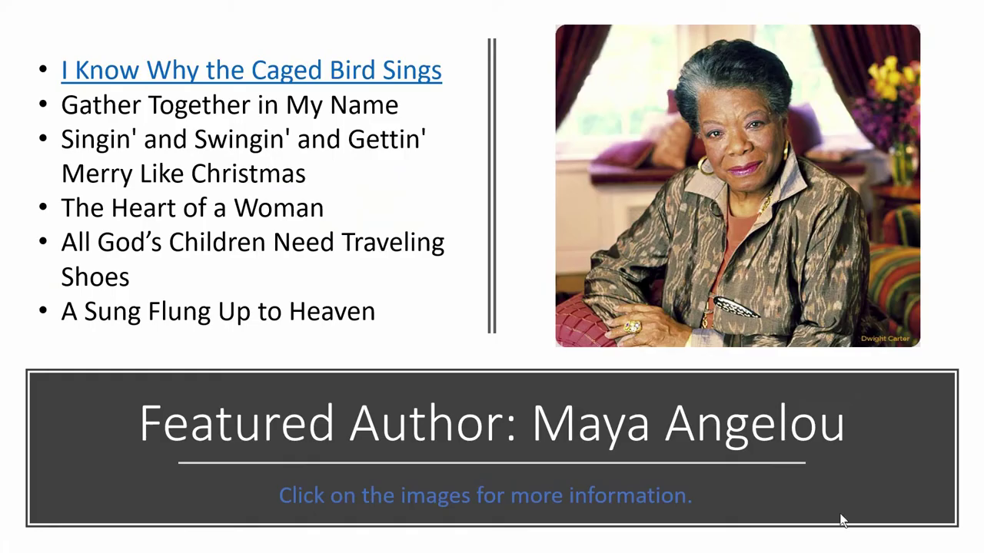
click(303, 70)
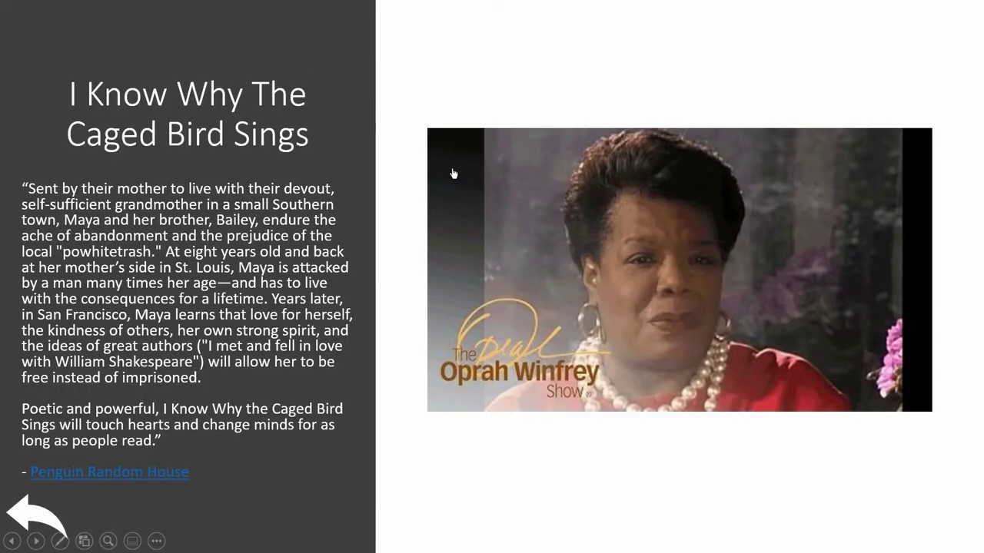
key(Escape)
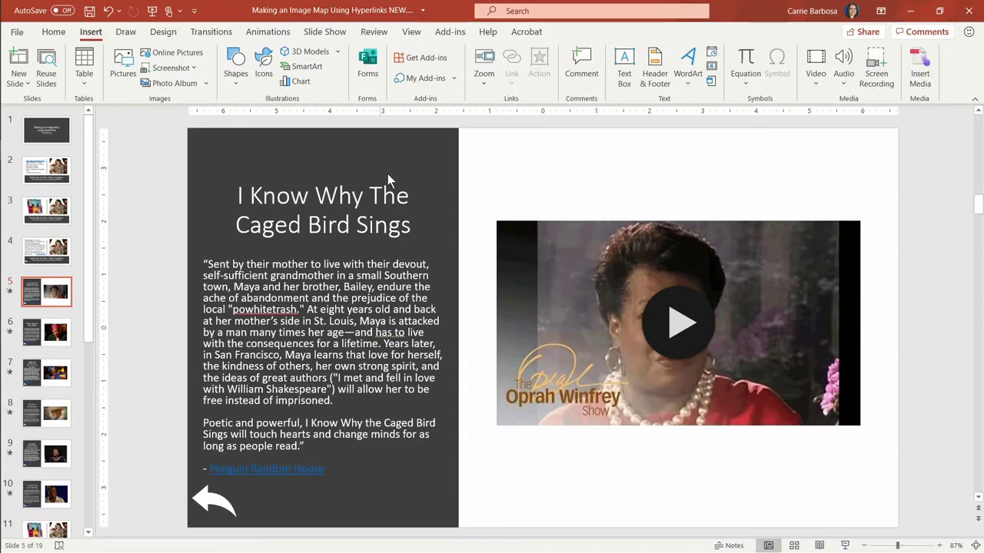
click(70, 178)
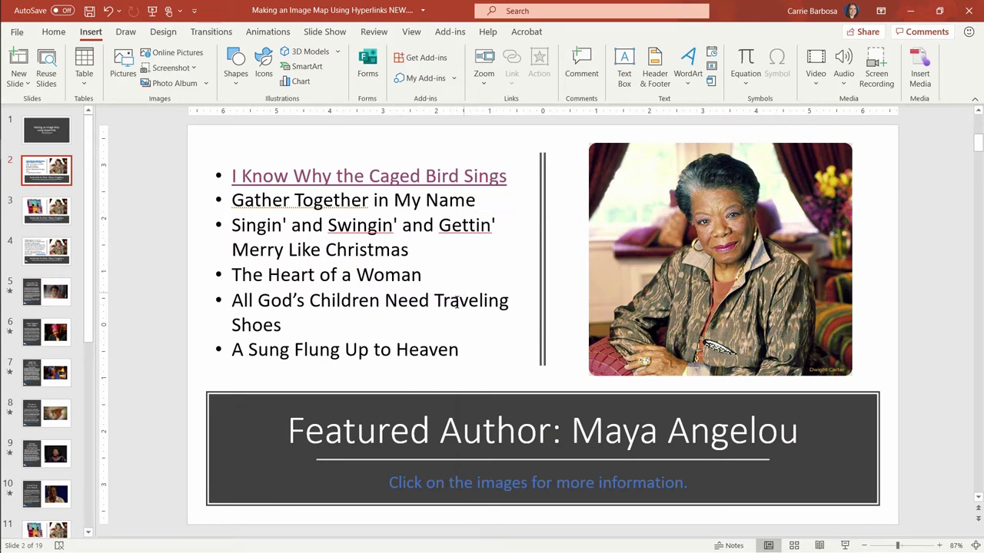
Step: Hide slide 2, the bulleted book list, and bring up the slide 3 book-cover collage
click(52, 217)
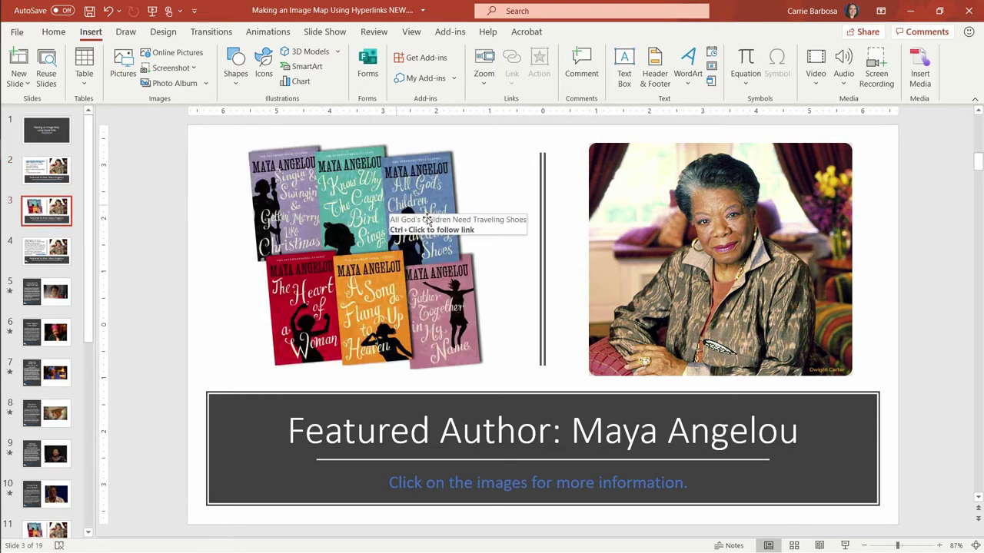
click(63, 173)
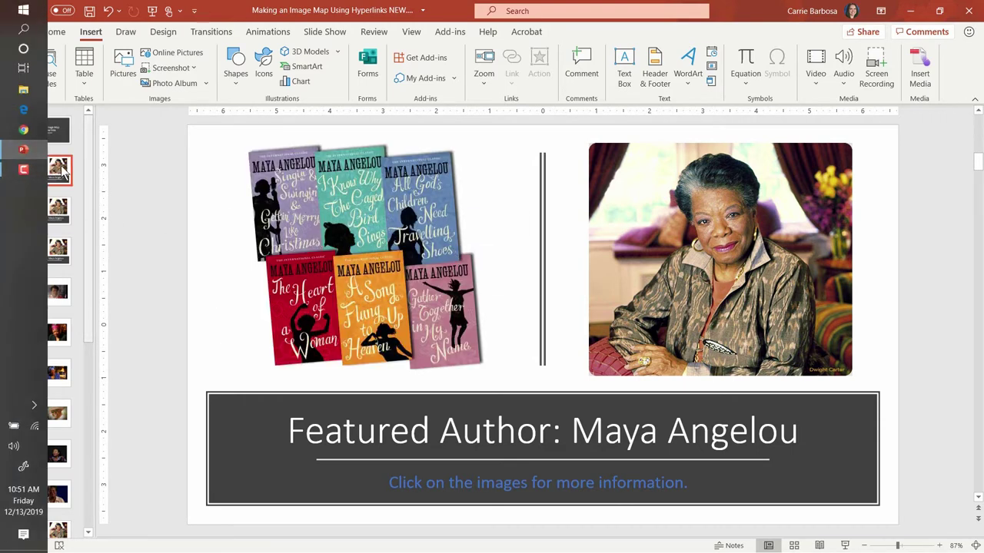
right_click(34, 161)
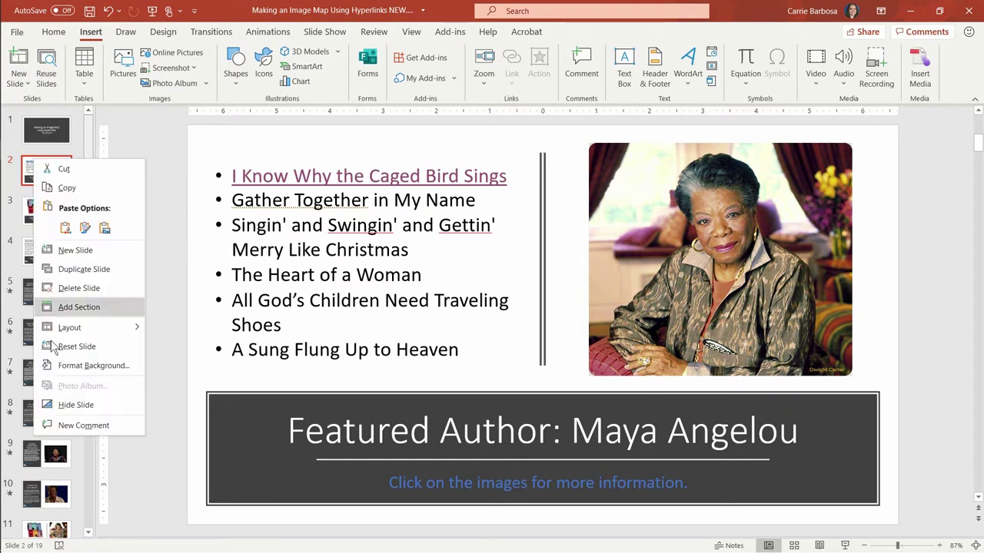
click(72, 407)
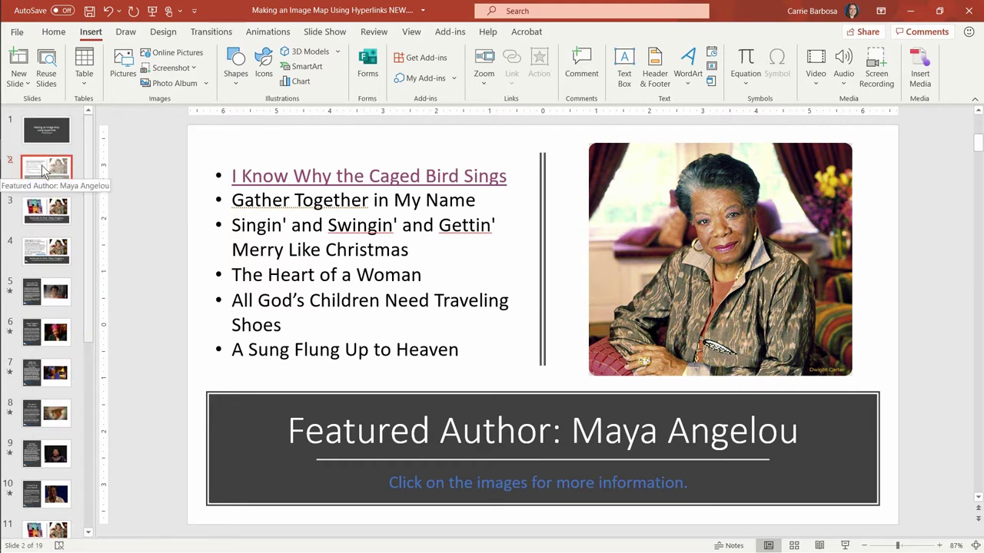
click(66, 176)
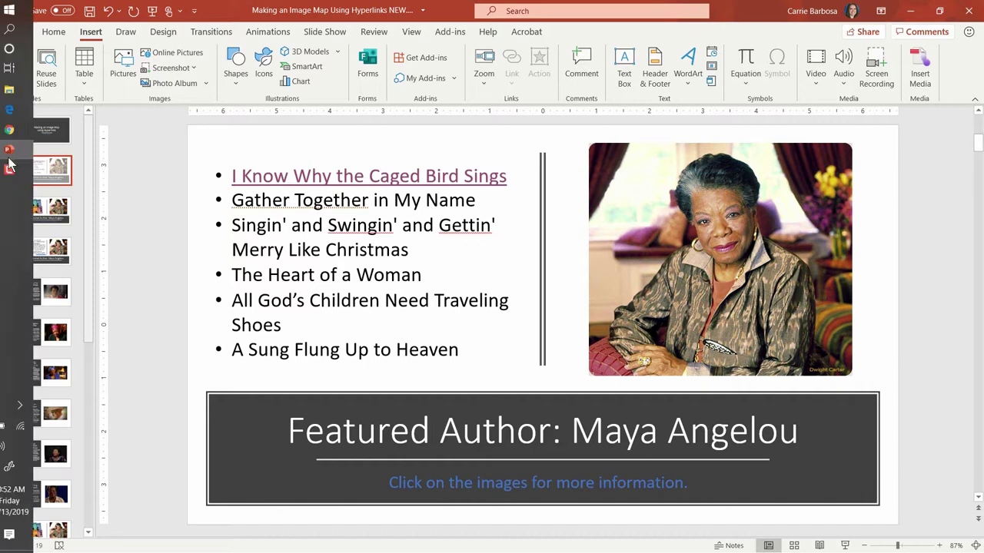
click(58, 213)
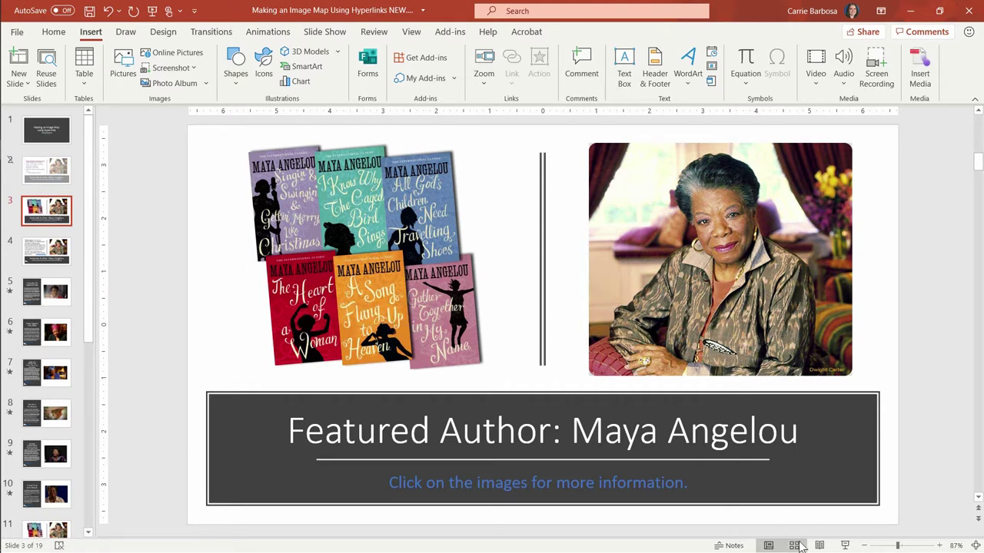
click(846, 545)
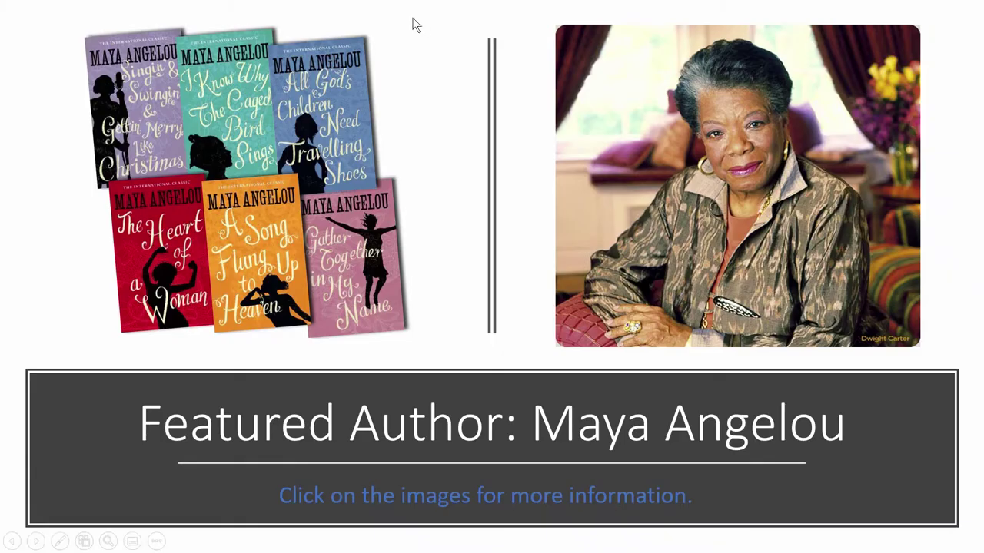
click(472, 208)
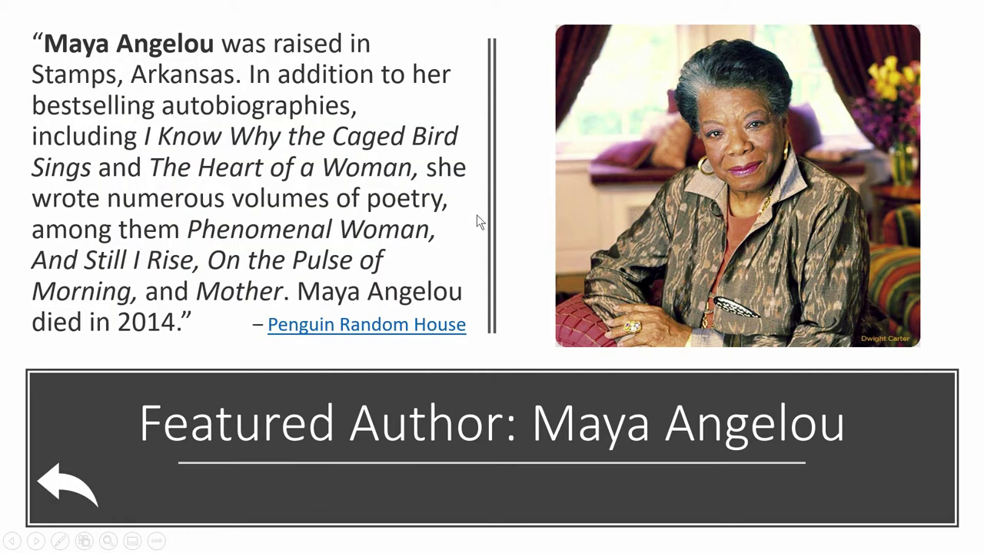
click(477, 215)
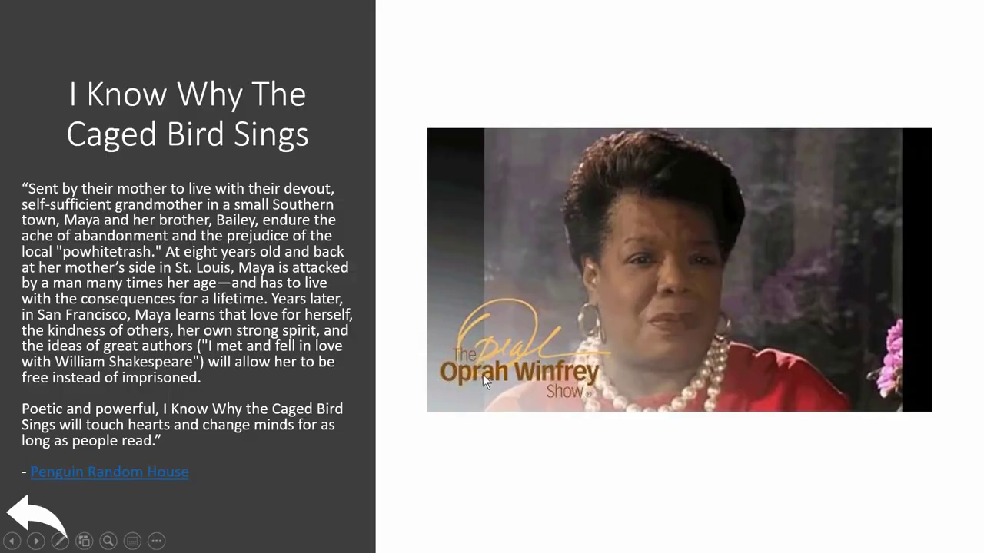
key(Escape)
click(57, 215)
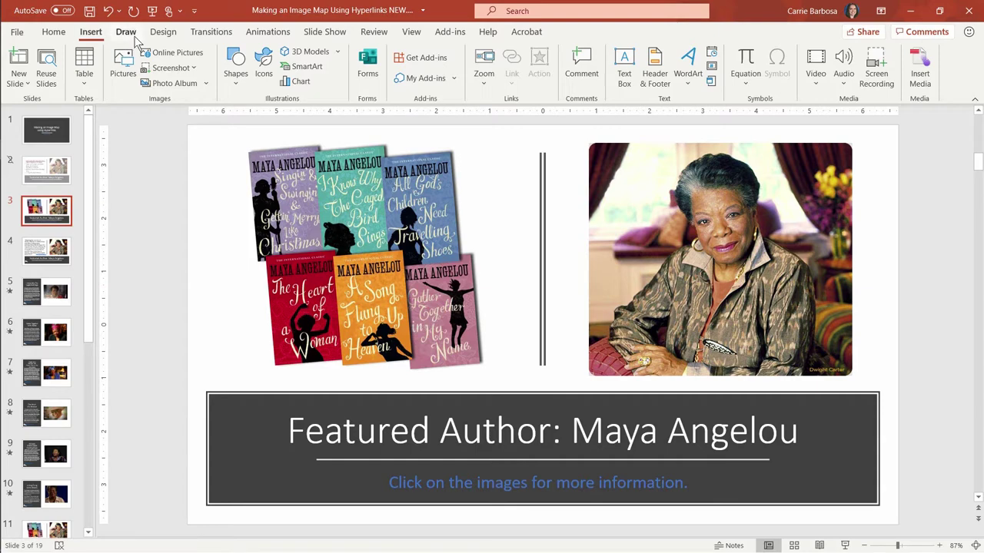
Step: Search online pictures for 'maya angelou' with a Creative Commons filter, then cancel without inserting
click(182, 54)
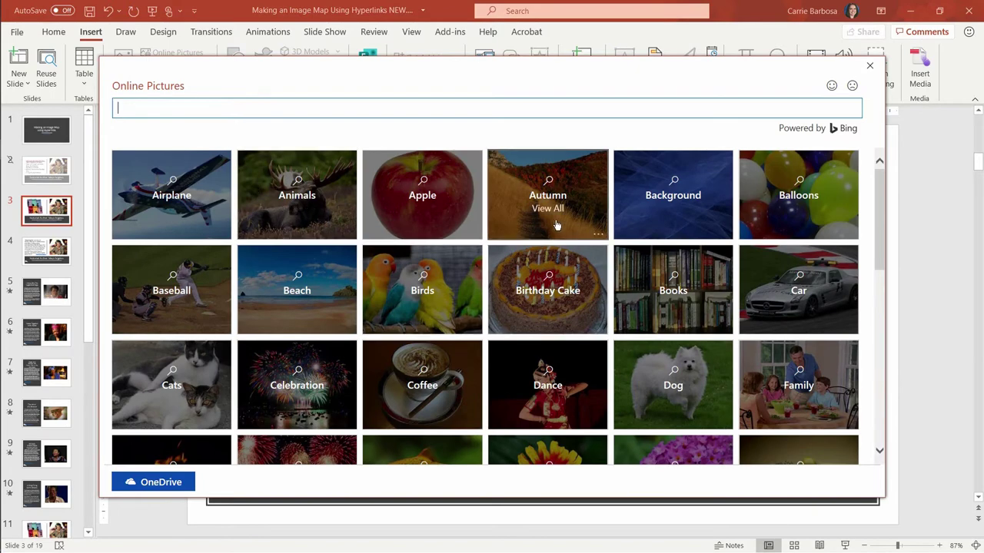
scroll(814, 397, down, 1)
scroll(815, 397, down, 3)
scroll(815, 398, up, 4)
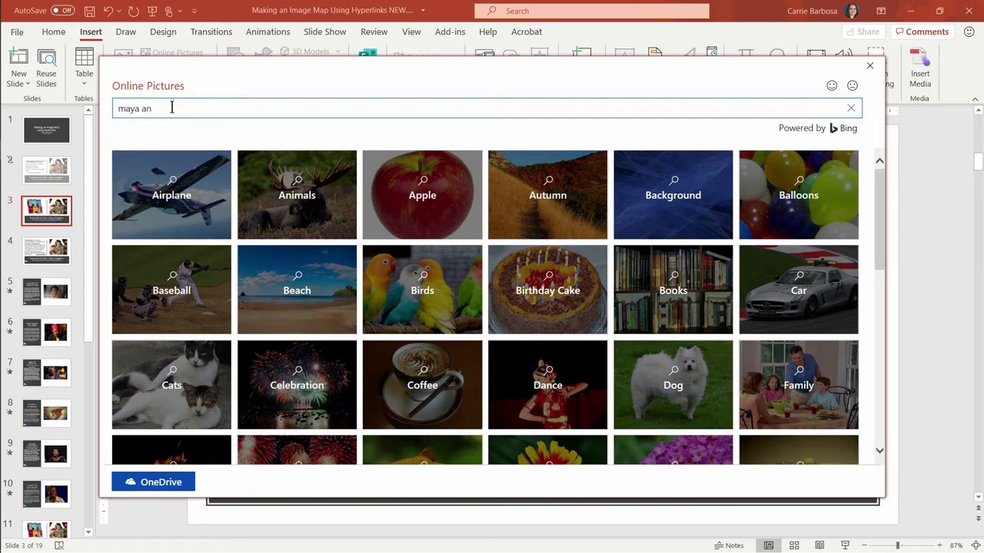
key(Return)
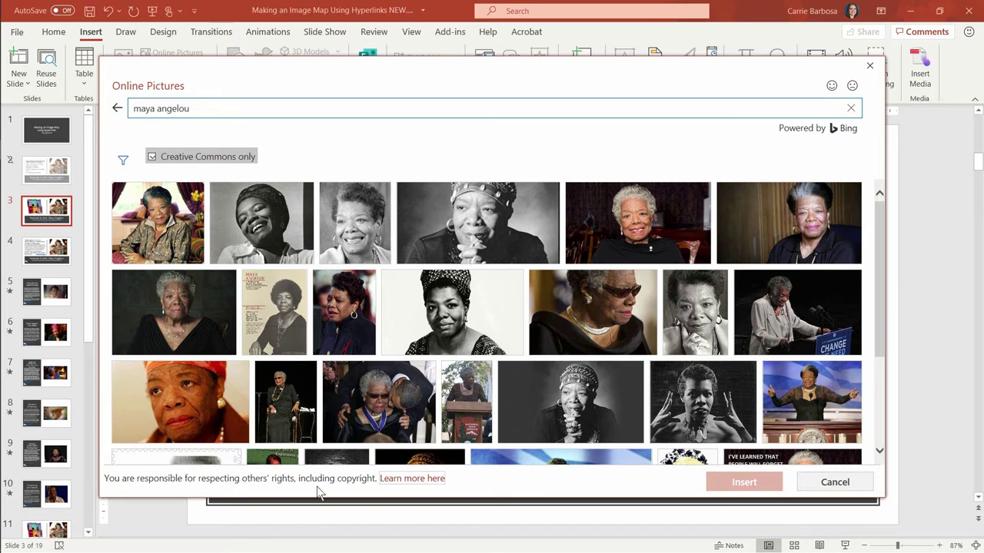
click(124, 163)
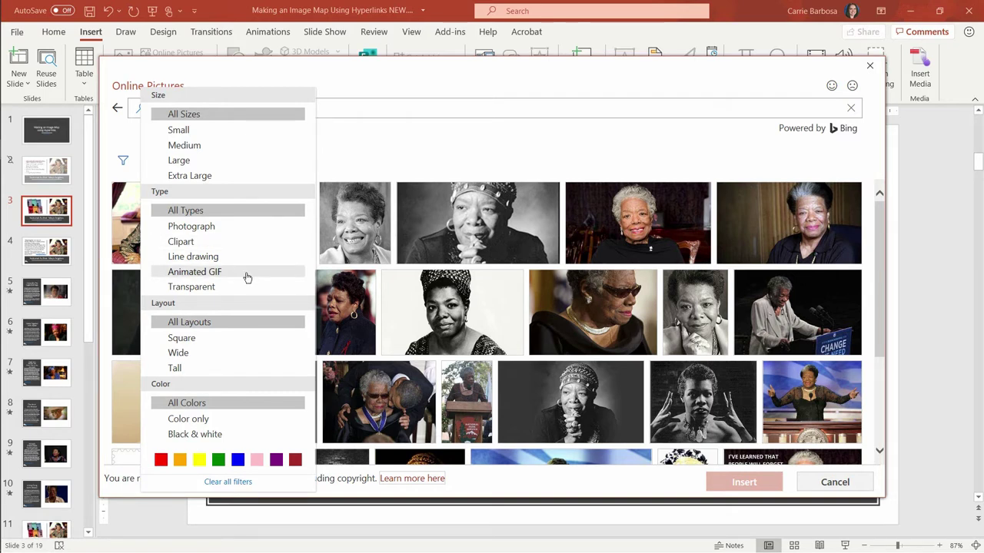
click(594, 322)
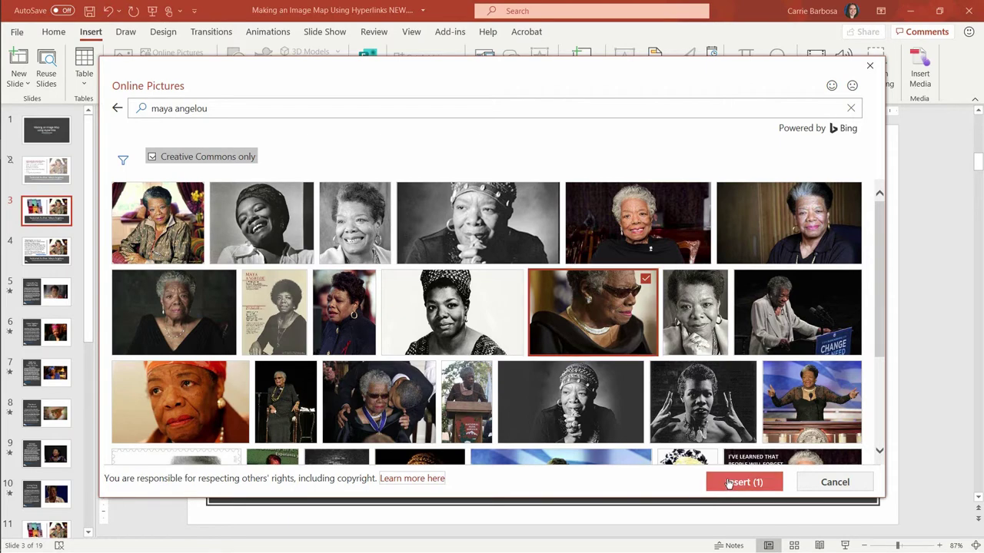
click(835, 484)
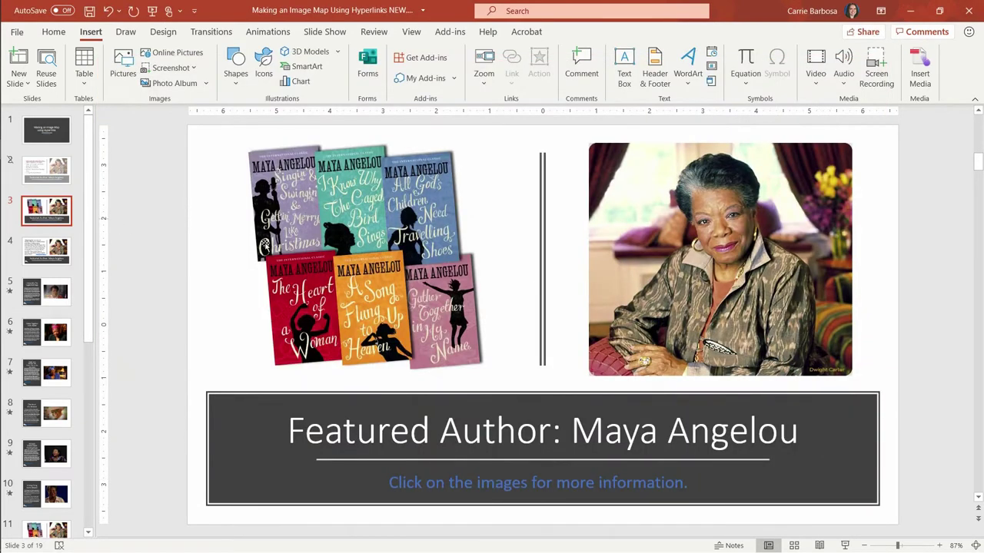
Step: Start the show and test the author photo and Singin' and Swingin' links with their back arrows
click(863, 546)
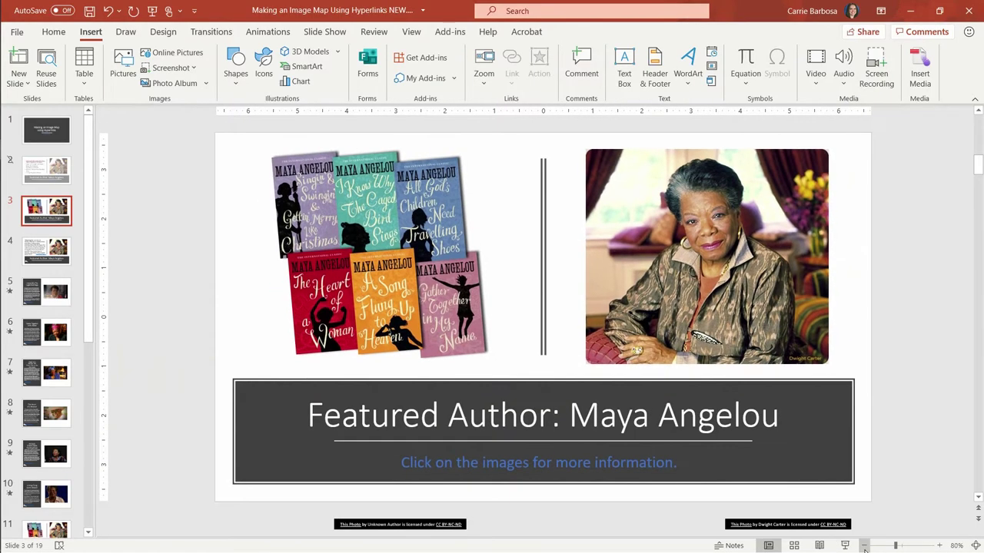
click(845, 546)
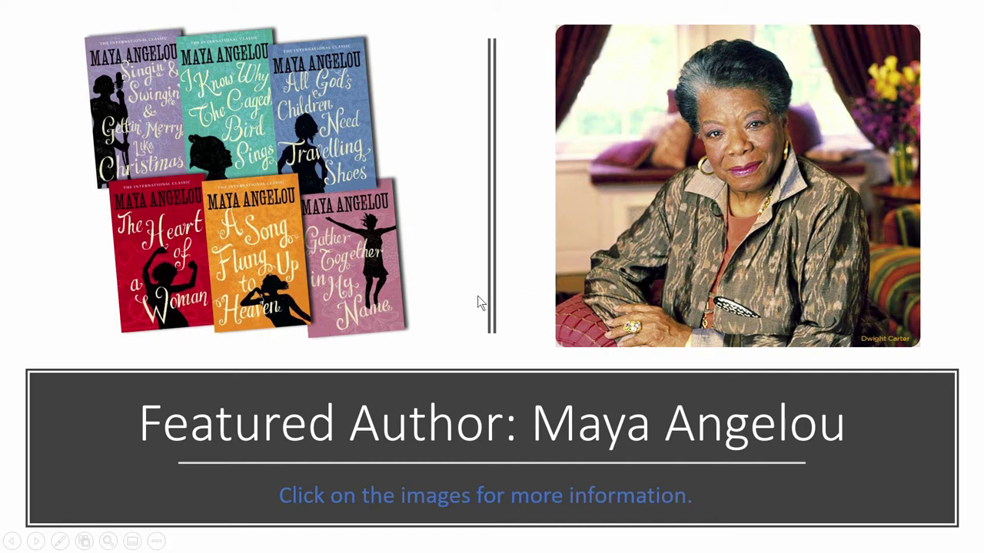
click(741, 217)
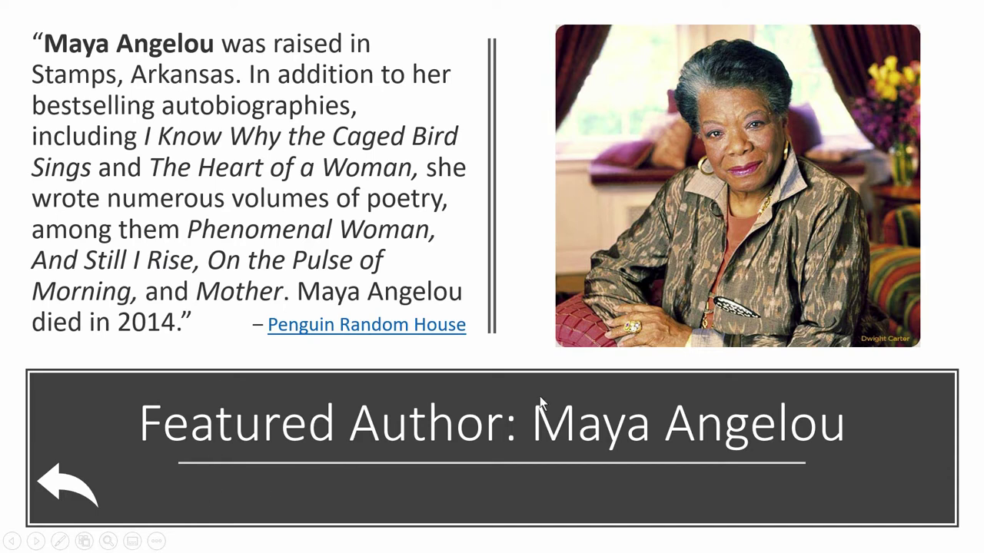
click(64, 489)
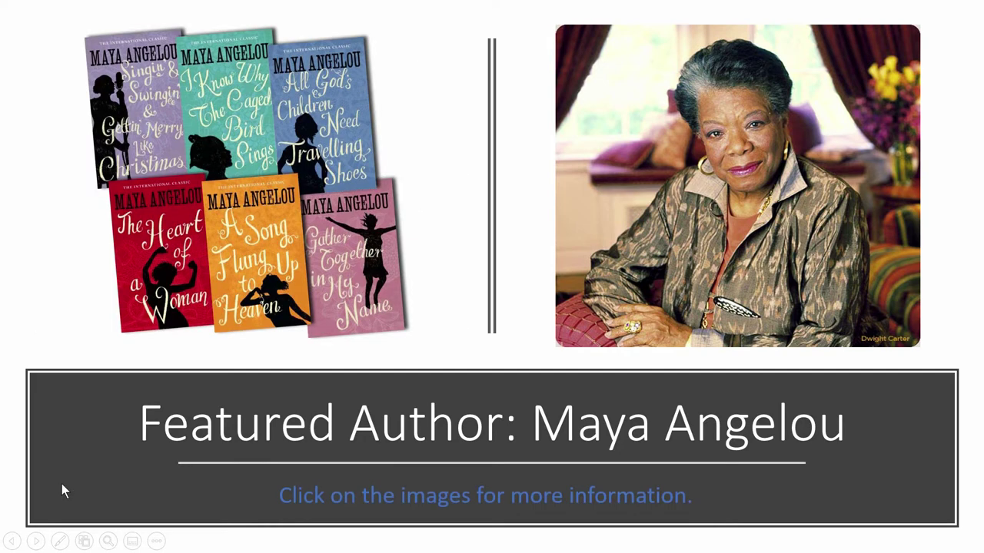
click(144, 124)
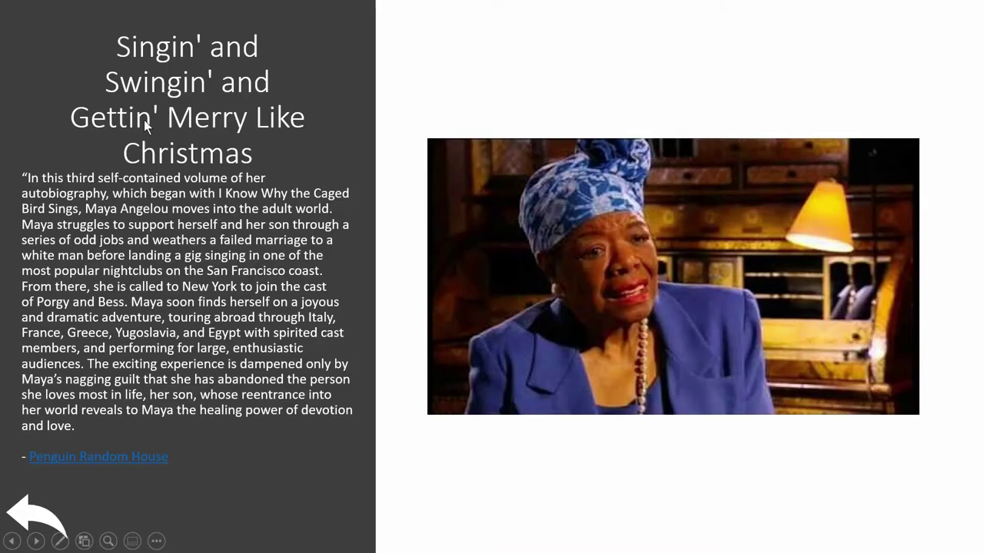
click(35, 513)
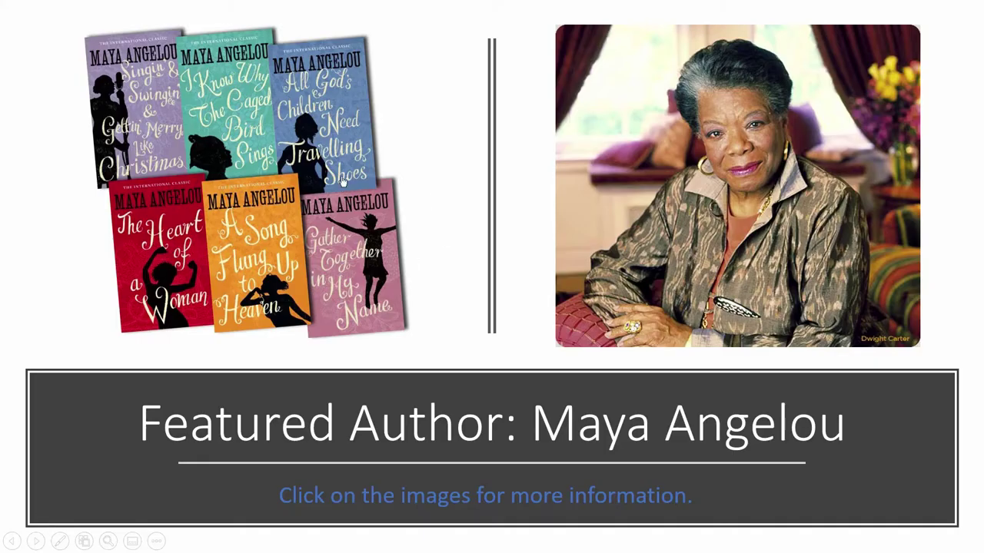
Step: Test the Caged Bird and Heart of a Woman cover links, then the photo's biography link
click(235, 143)
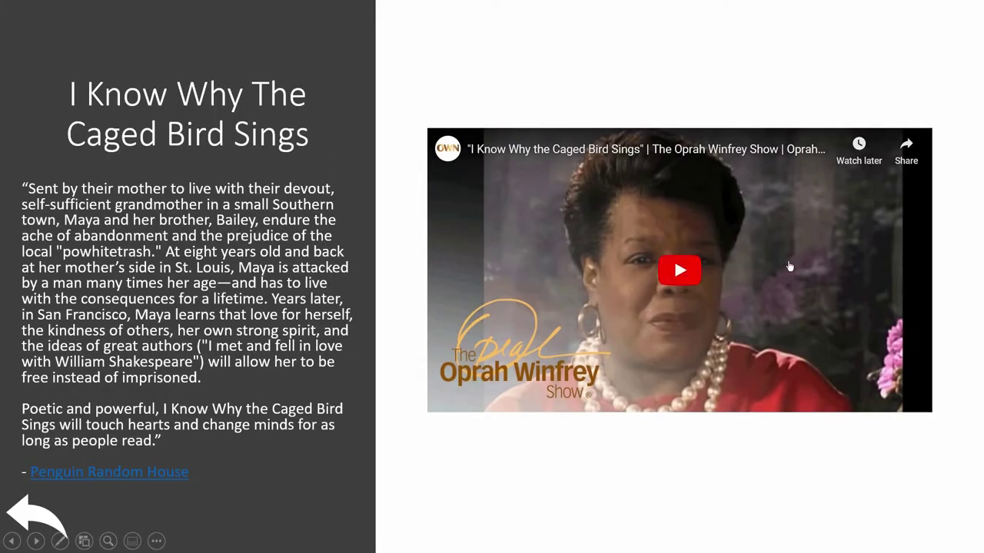
click(30, 515)
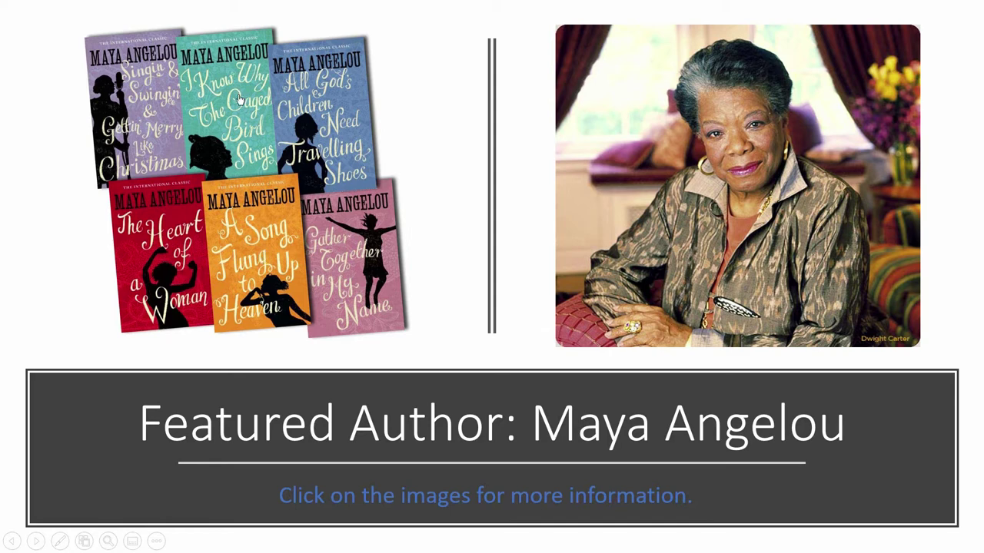
click(158, 279)
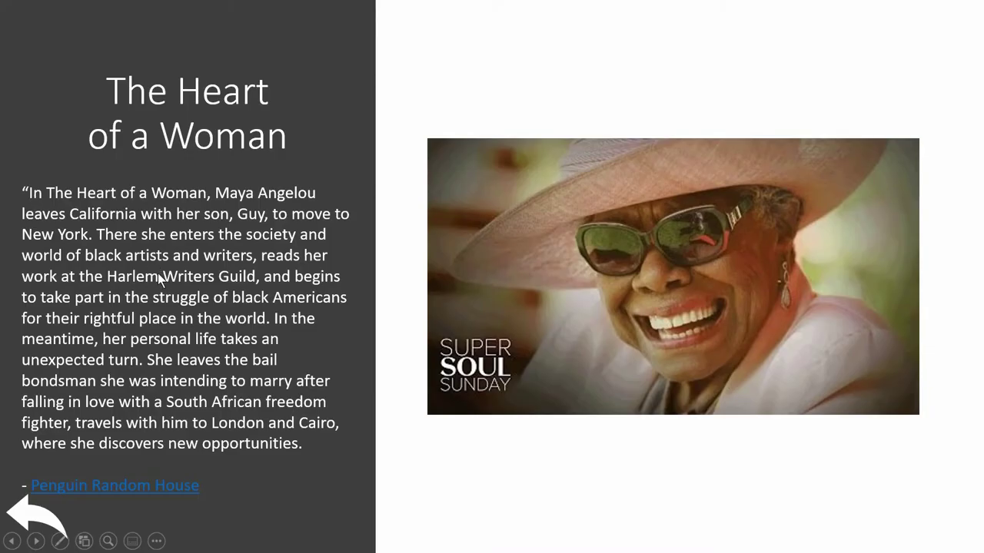
click(43, 518)
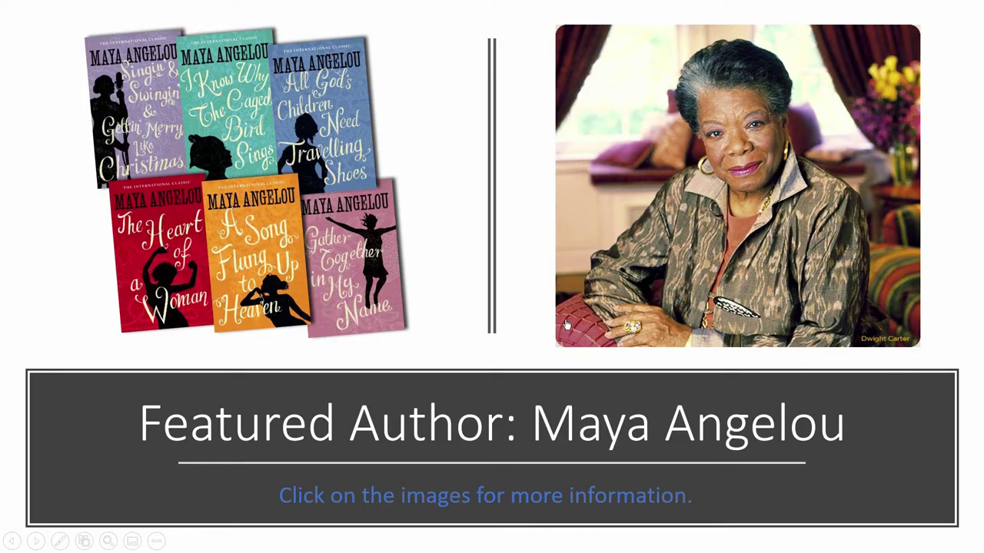
click(526, 295)
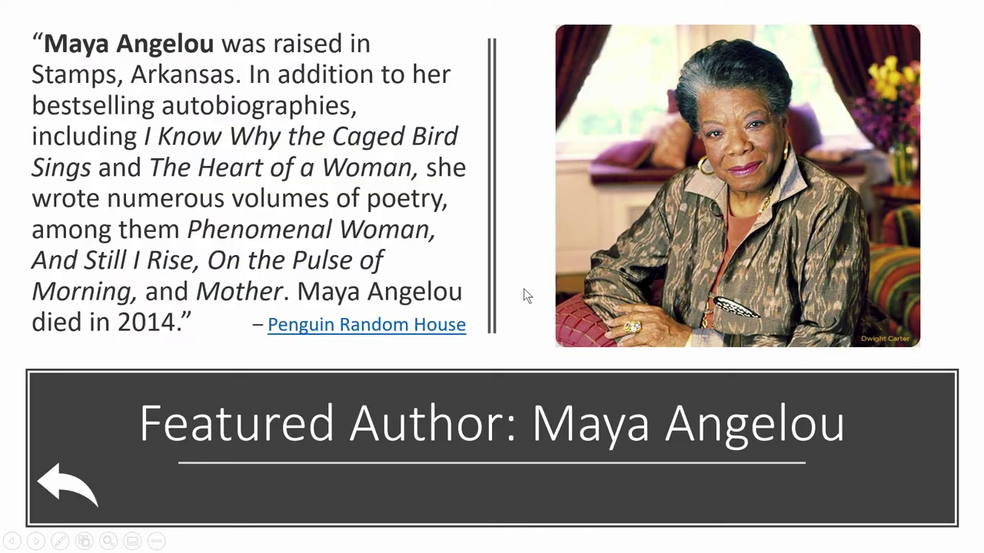
click(526, 297)
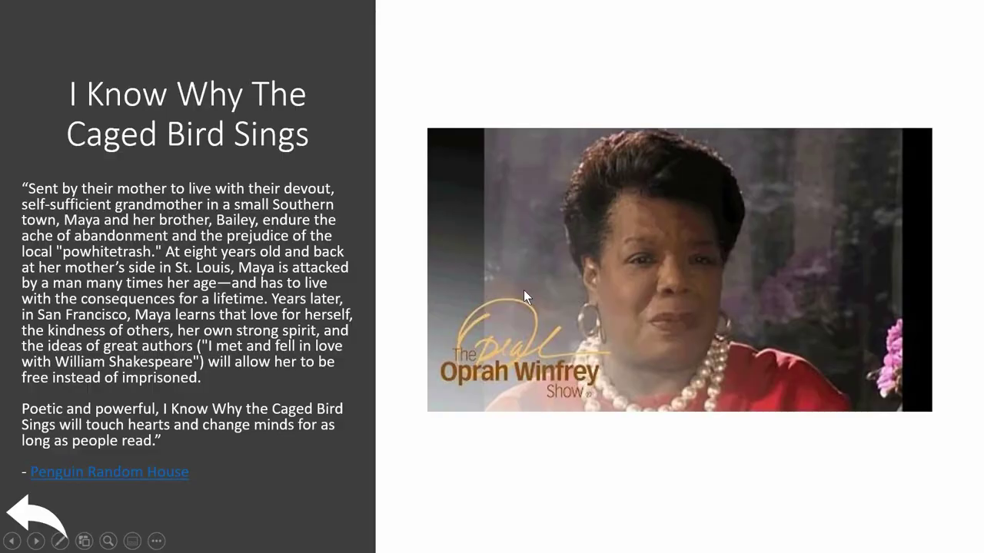
Step: End the slide show, return to slide 11 and select its book-covers picture
click(34, 527)
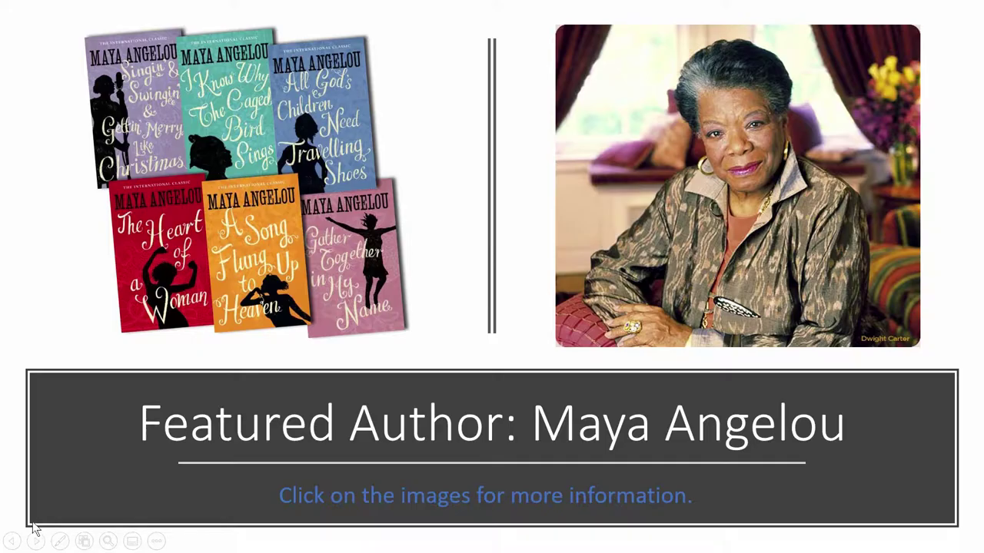
key(Escape)
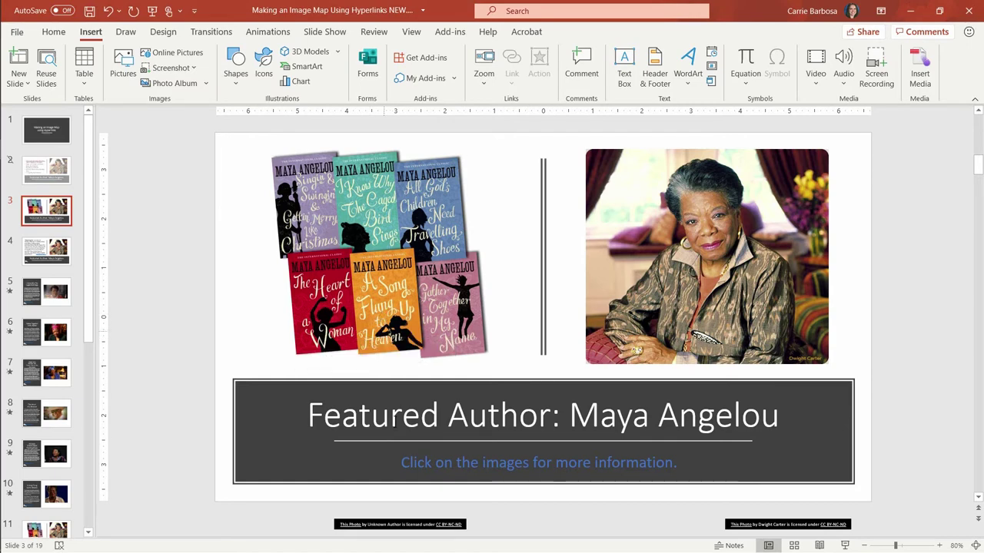
scroll(67, 259, down, 3)
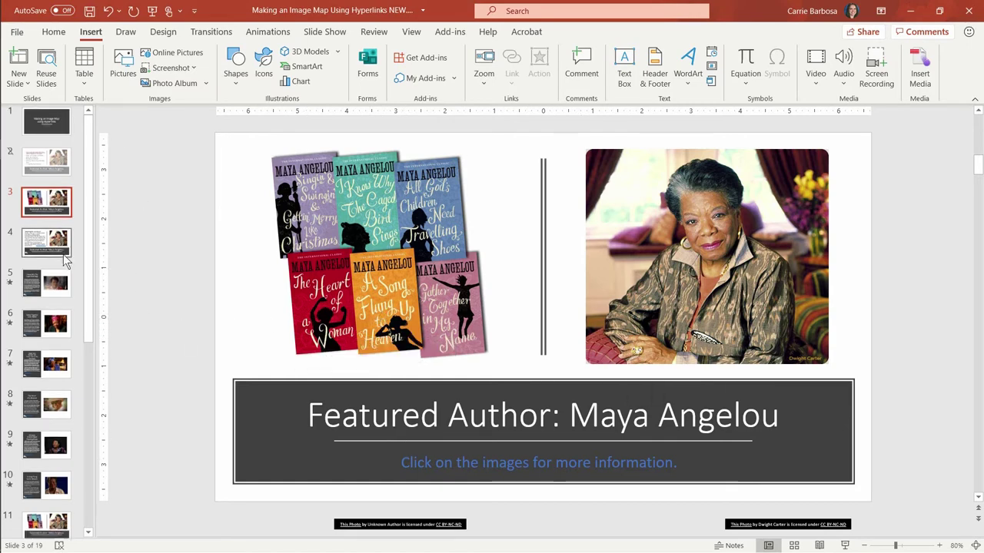
scroll(63, 288, down, 2)
click(47, 357)
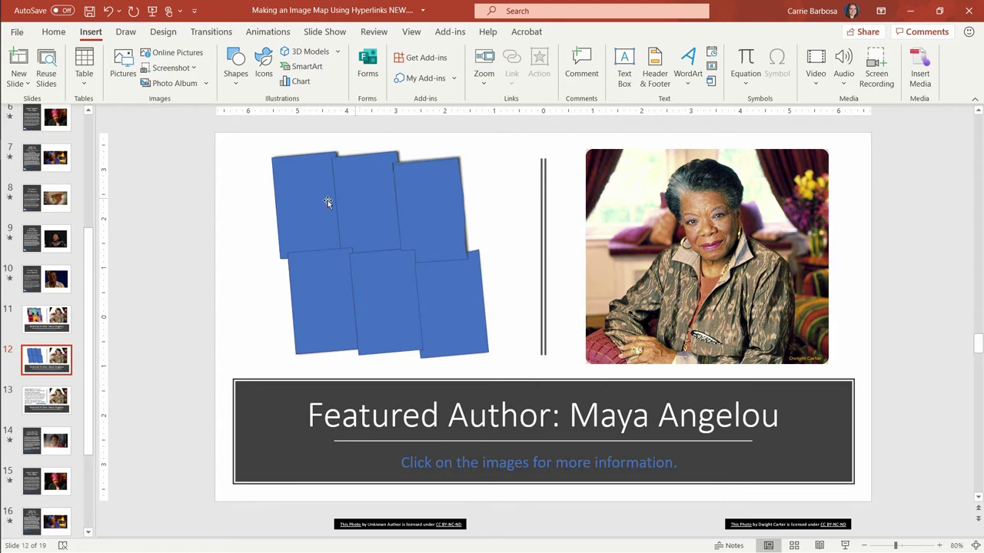
click(47, 319)
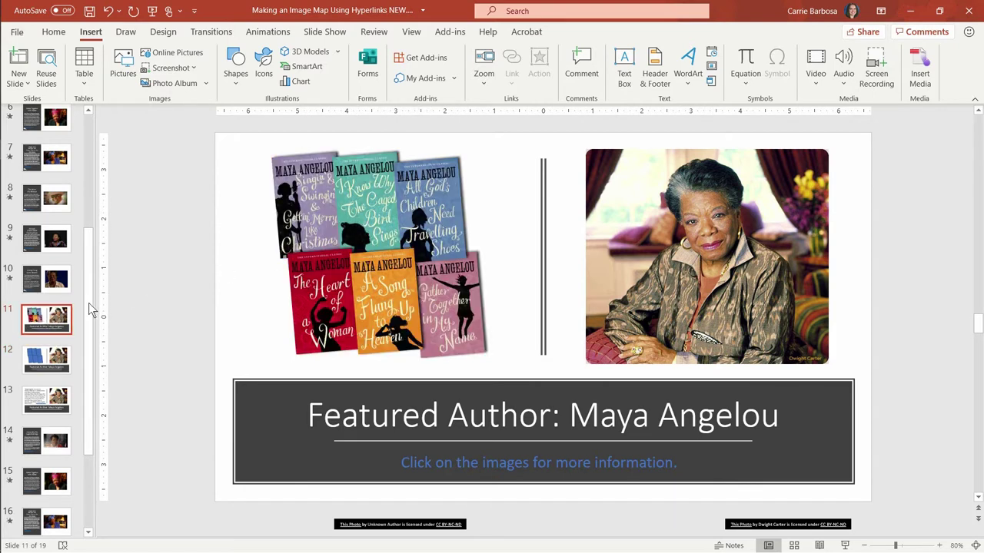
scroll(418, 244, down, 1)
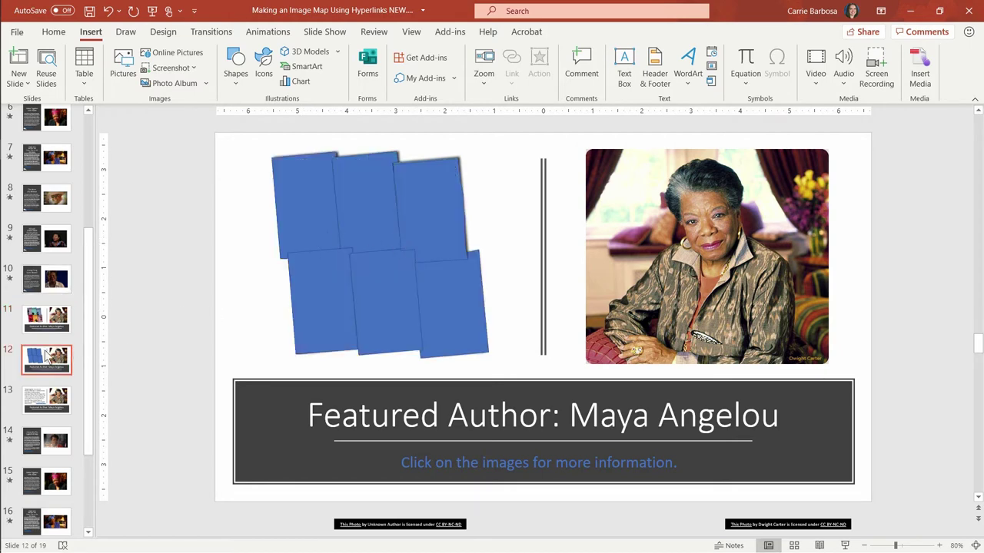
click(46, 319)
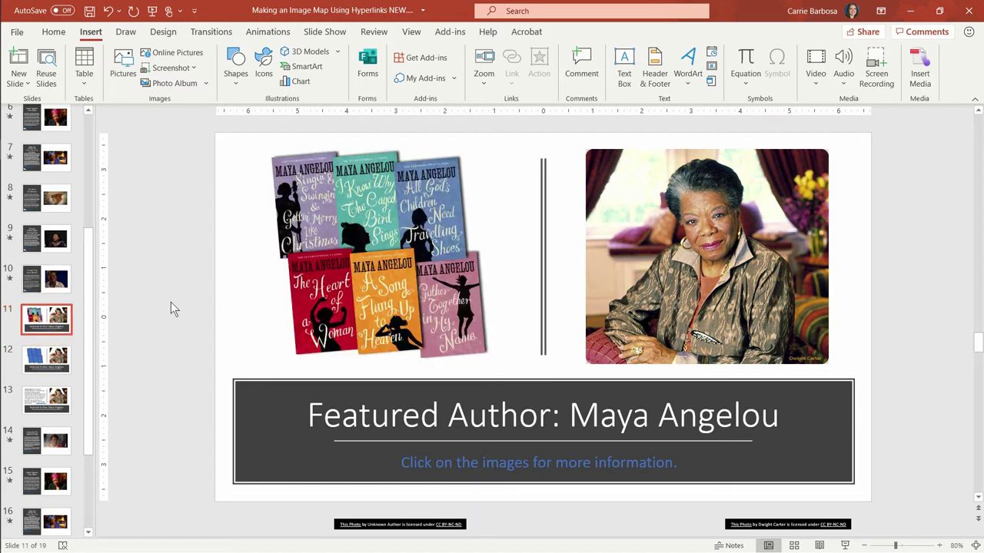
click(390, 271)
key(Delete)
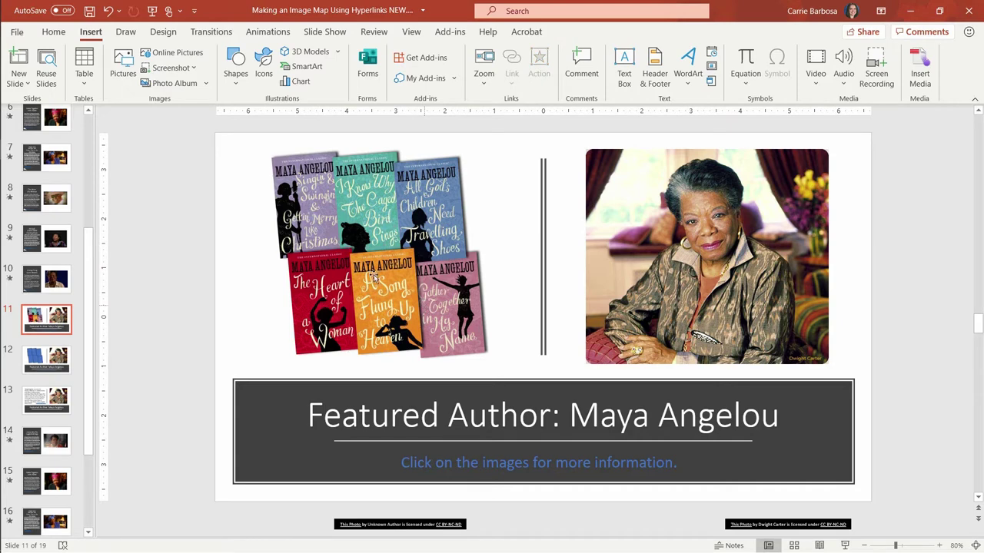
click(314, 289)
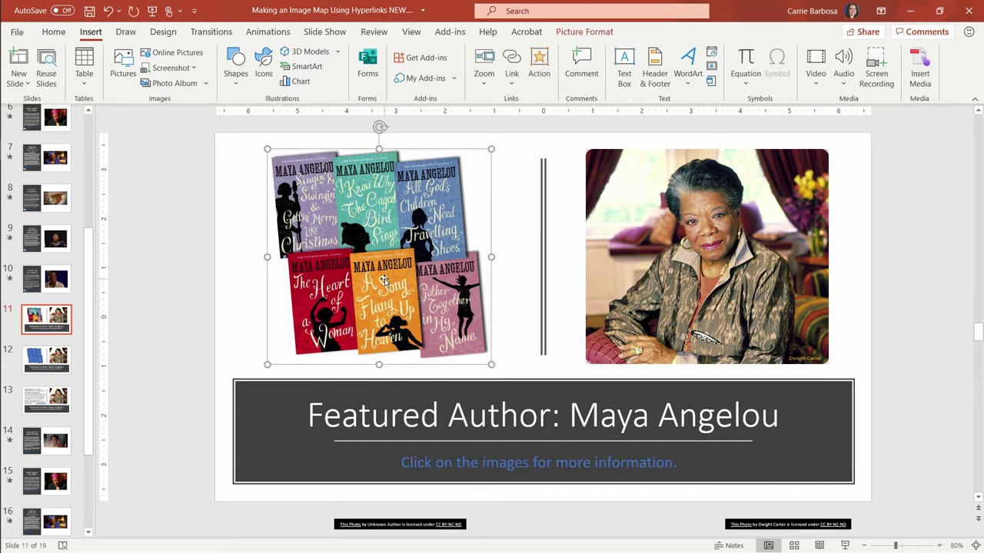
Step: Adjust the zoom, return to slide 11 and open the Insert tab's Shapes gallery
click(939, 546)
click(939, 545)
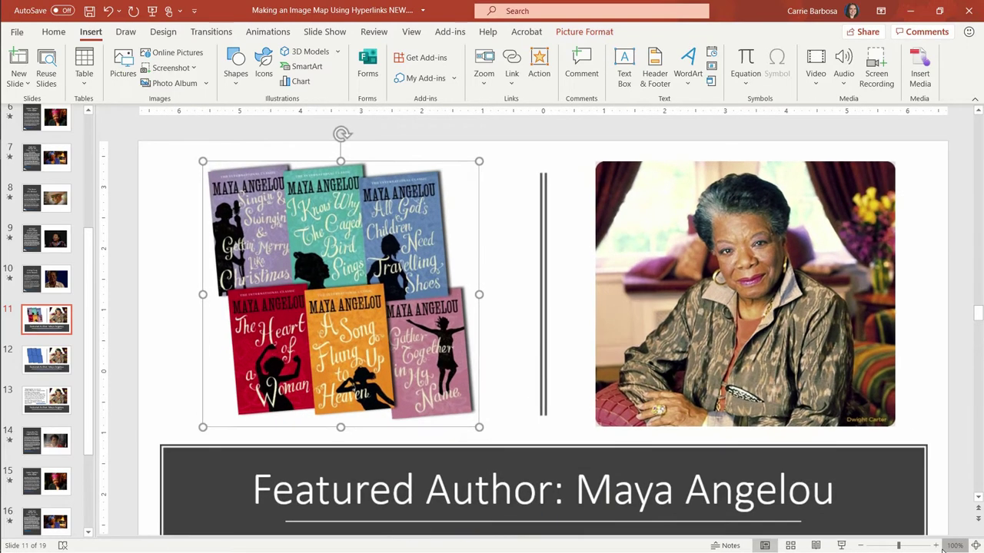
click(953, 546)
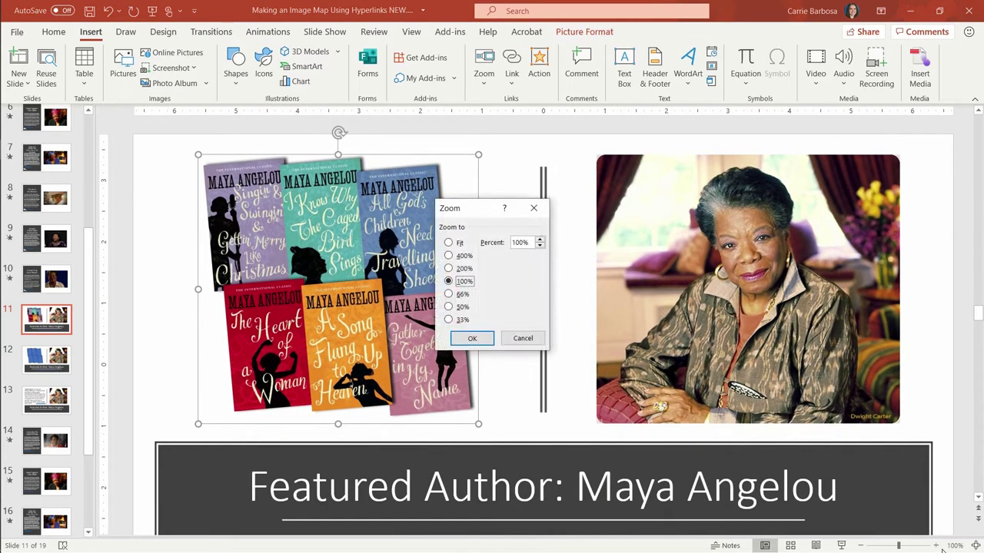
click(523, 338)
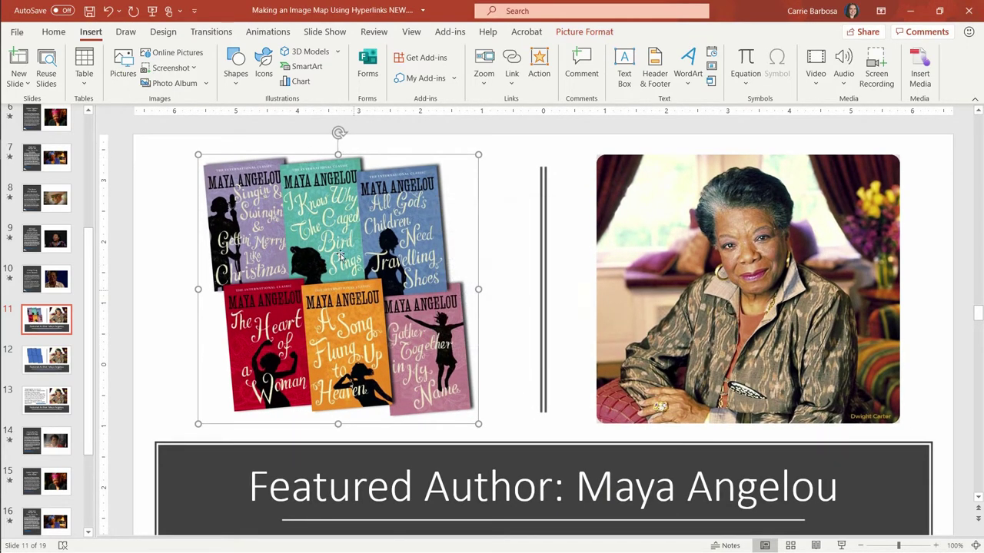
click(48, 36)
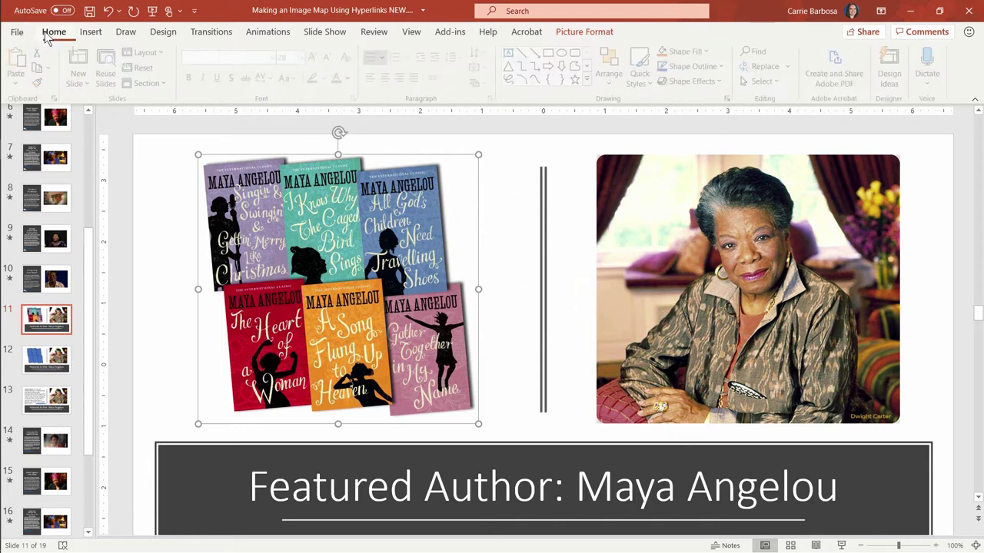
click(46, 357)
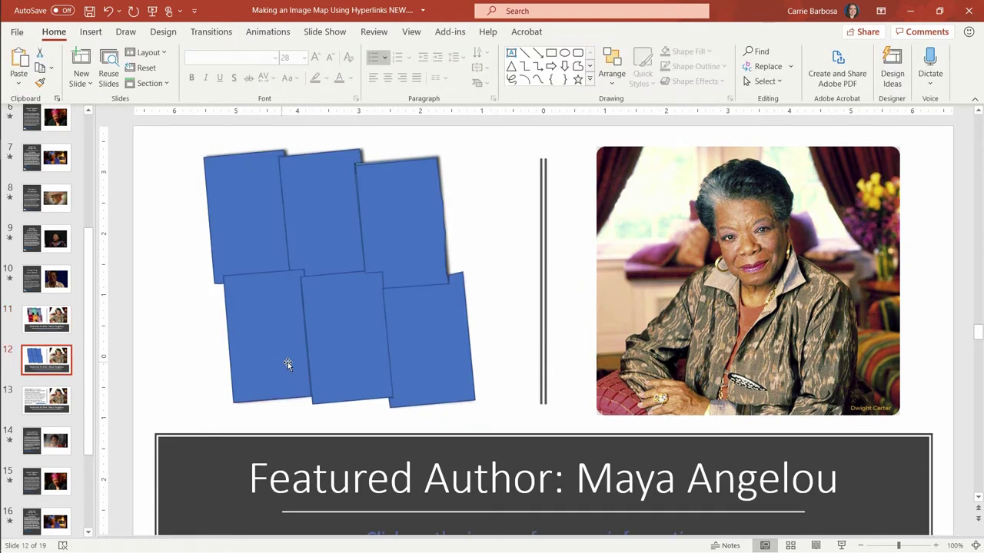
click(46, 322)
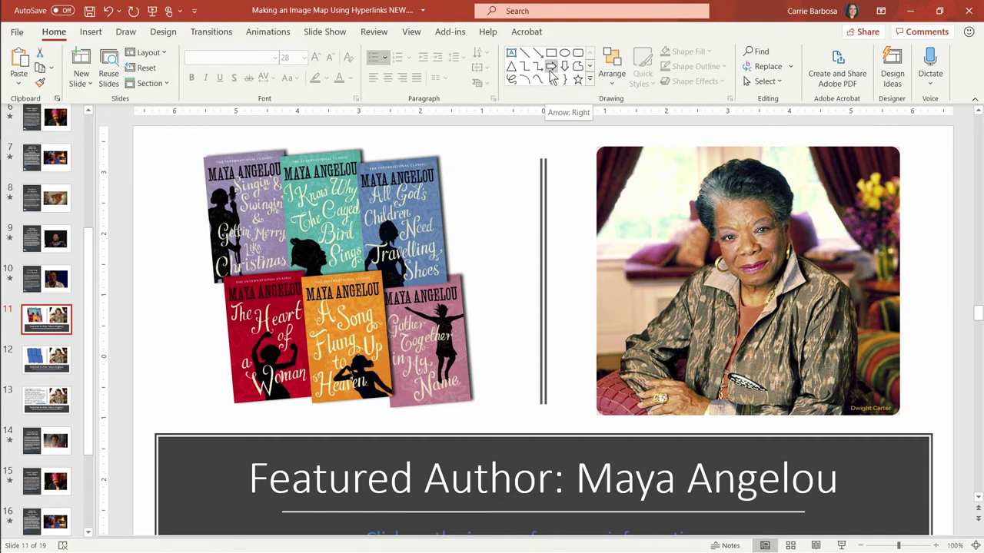
click(127, 33)
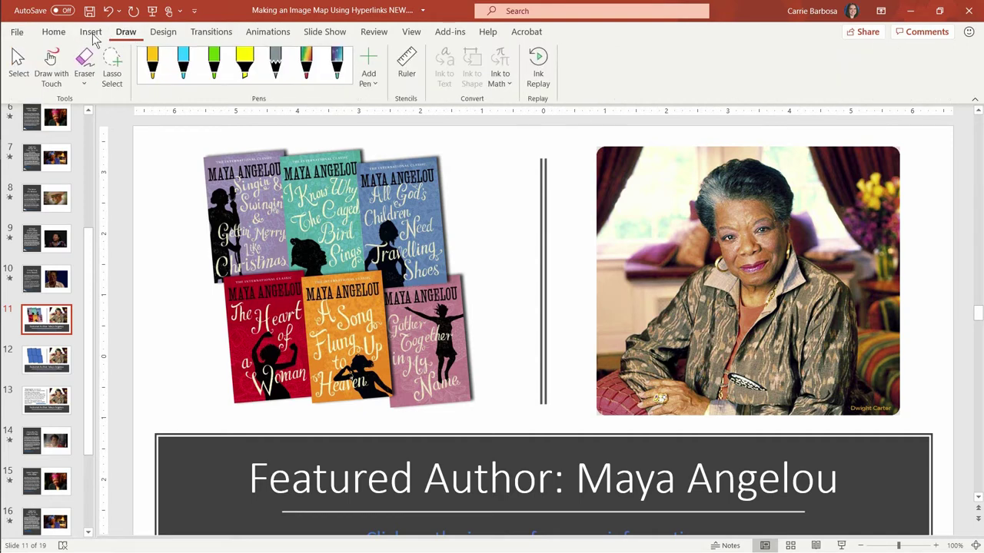
click(92, 33)
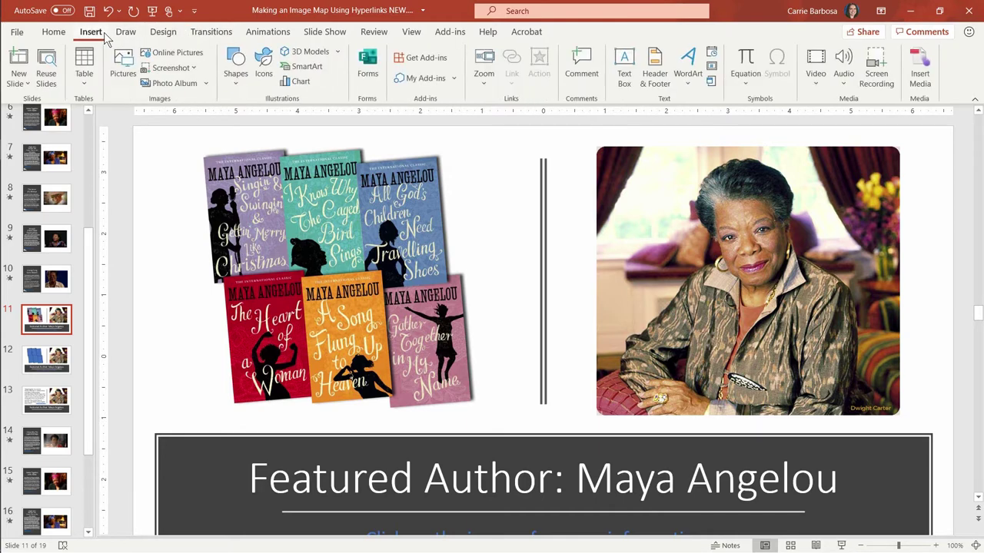
click(237, 75)
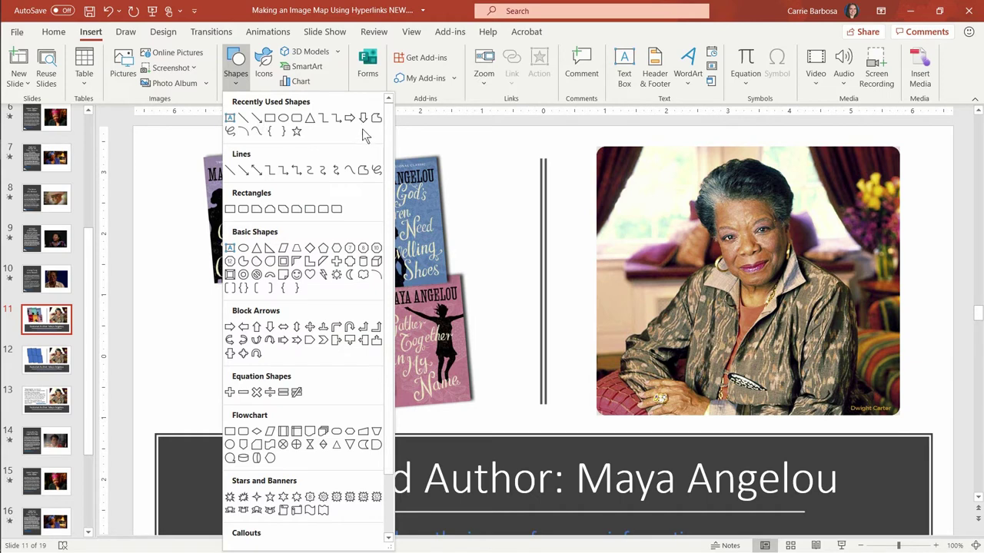
Step: Draw a blue rectangle over the orange A Song Flung Up to Heaven cover and zoom in
click(271, 120)
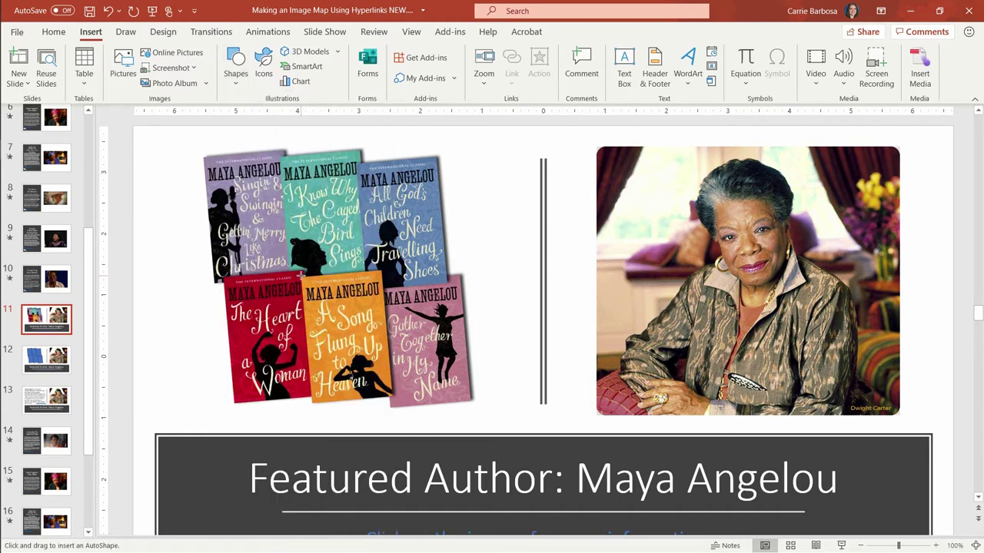
drag(300, 274, 393, 397)
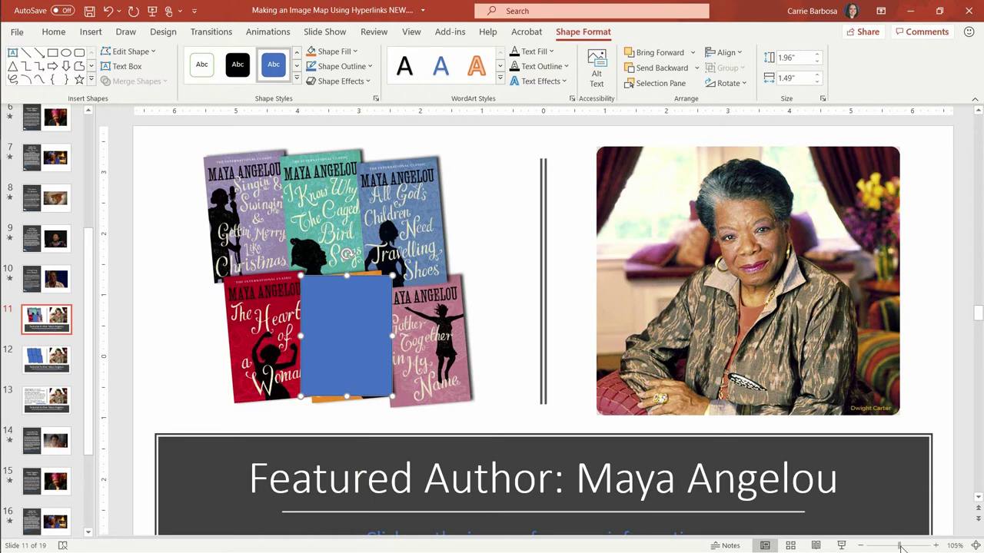
drag(899, 546, 908, 547)
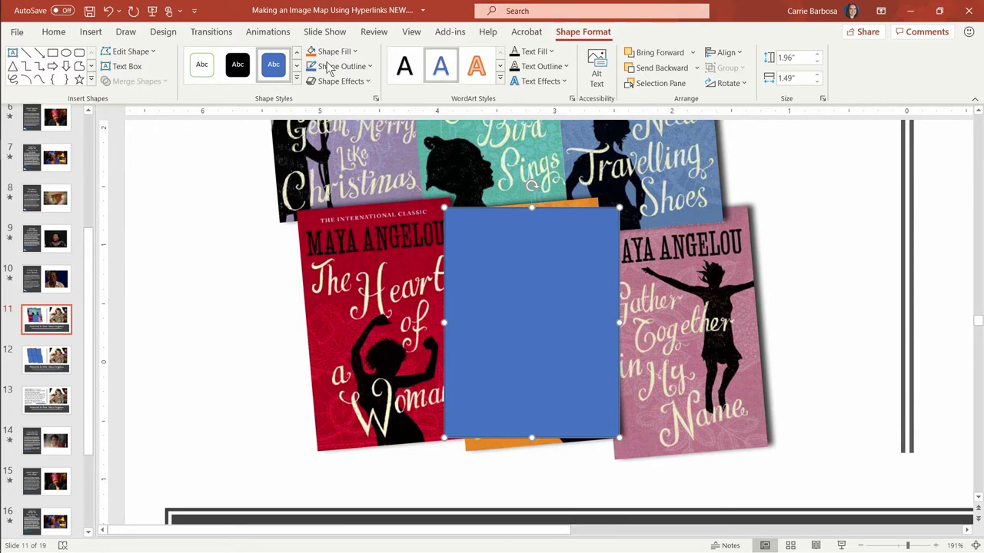
Step: Use Edit Points to drag the rectangle's top-right and bottom-left corners onto the tilted cover edges
click(147, 49)
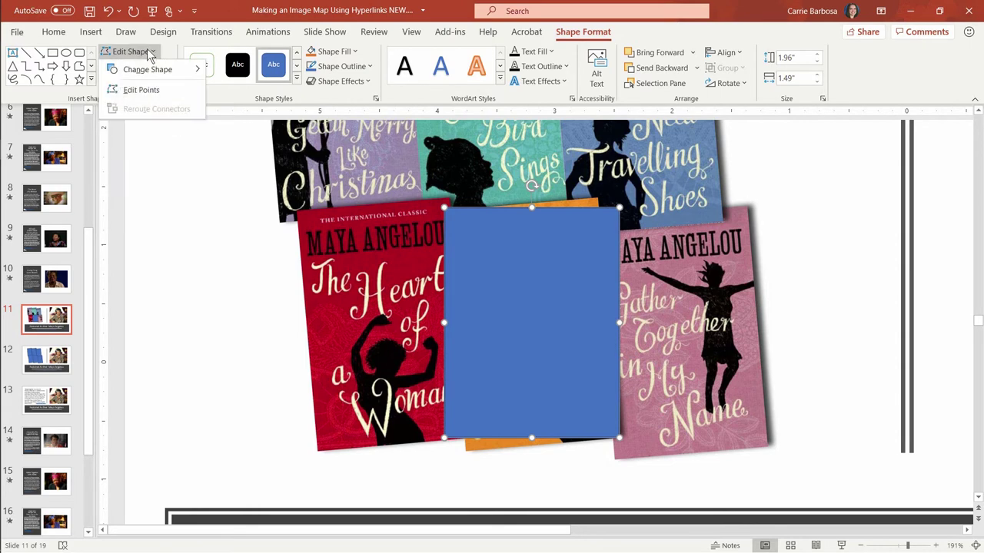
mouse_move(148, 67)
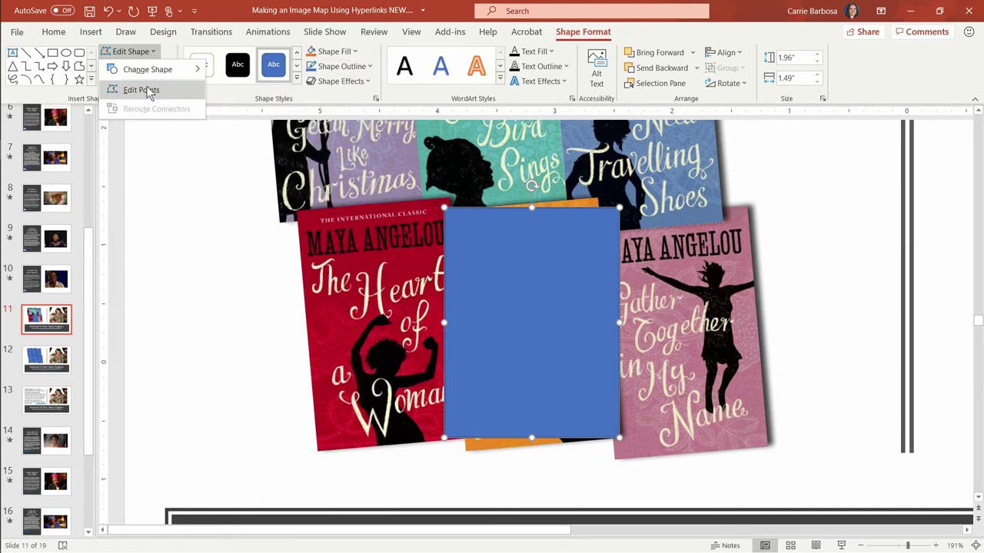
click(148, 91)
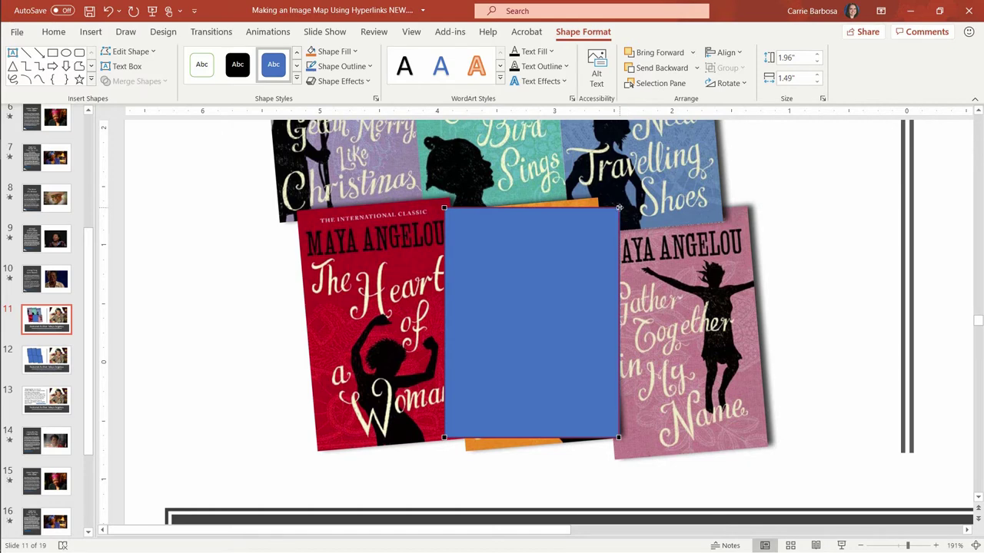
drag(618, 207, 597, 198)
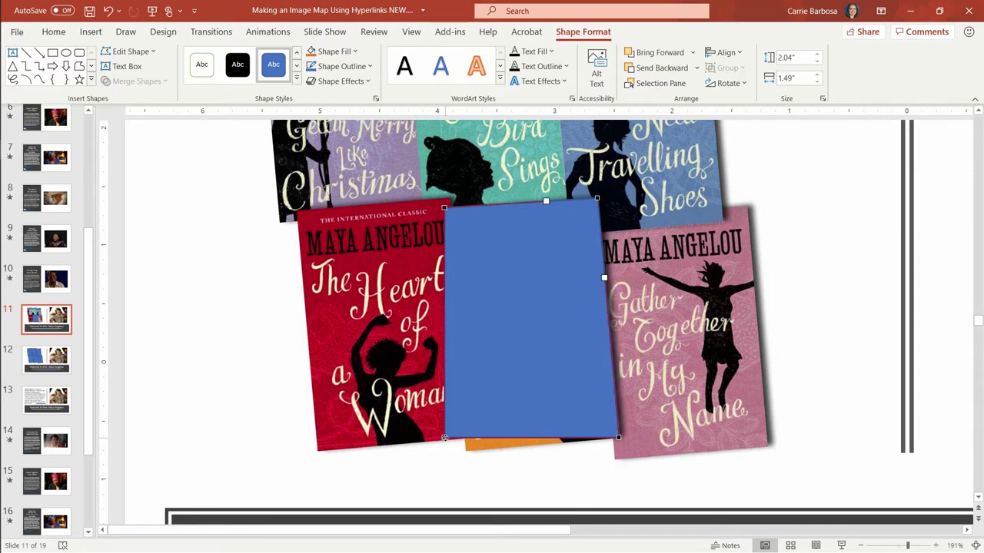
drag(444, 437, 466, 451)
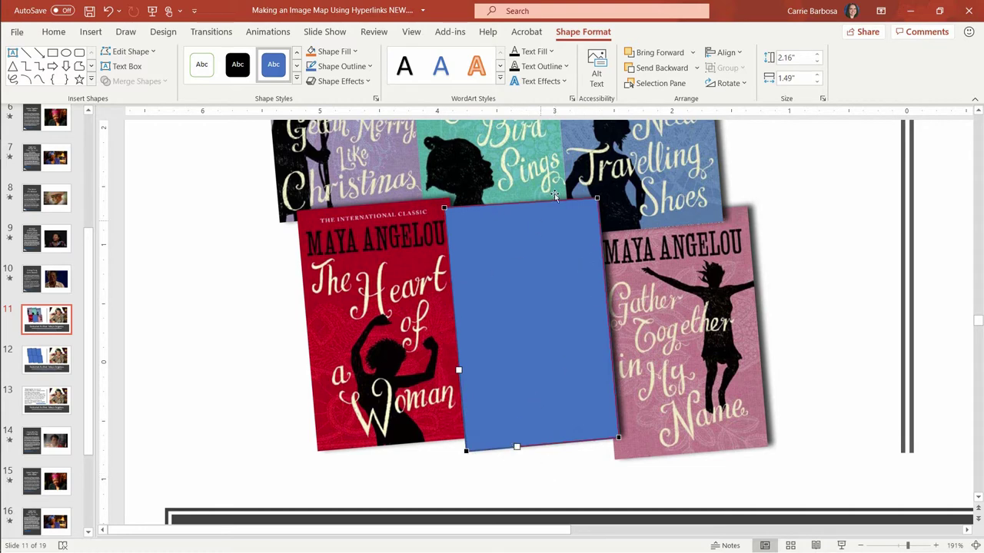
click(778, 284)
click(564, 314)
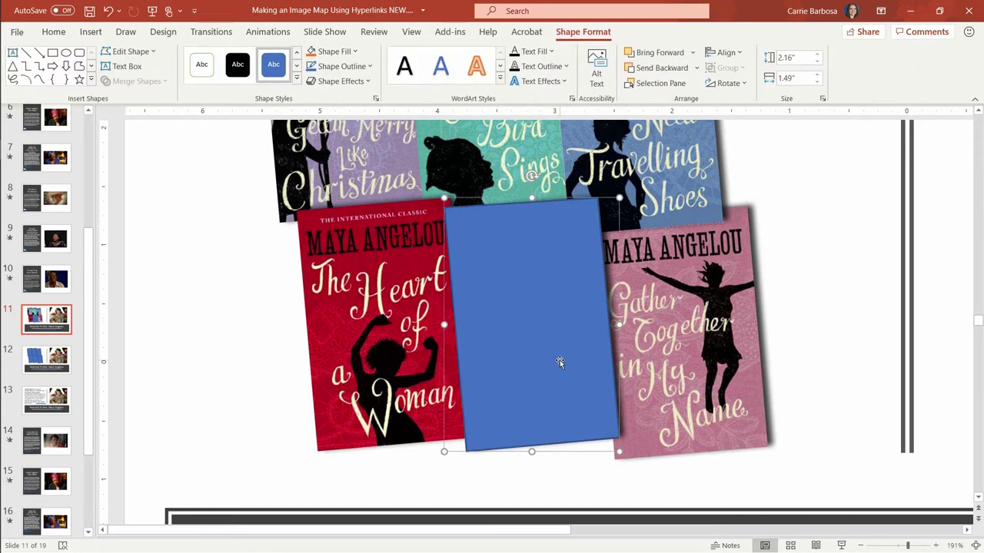
click(90, 31)
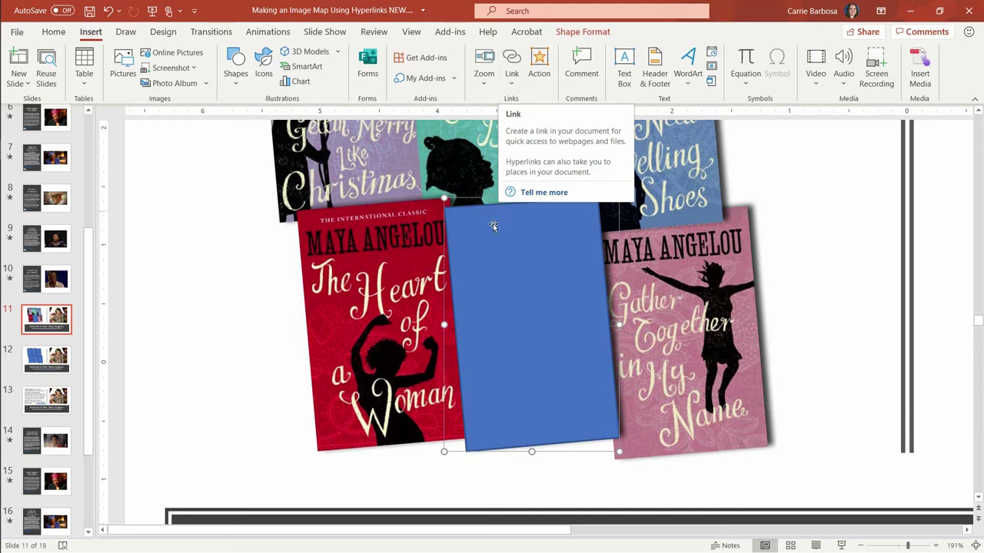
Step: Hyperlink the slanted blue shape to slide 19, 'A Song Flung Up to Heaven', in this document
click(512, 58)
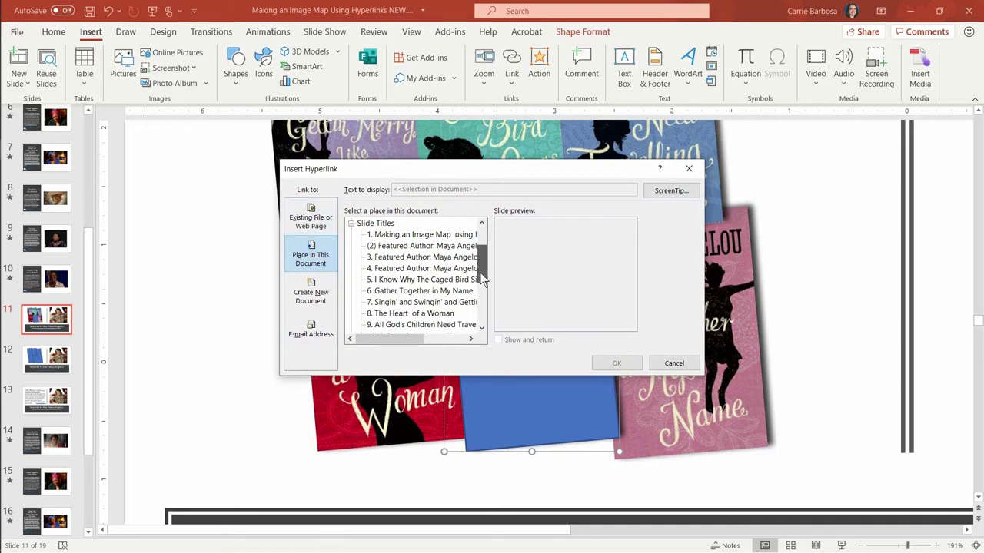
drag(480, 269, 480, 302)
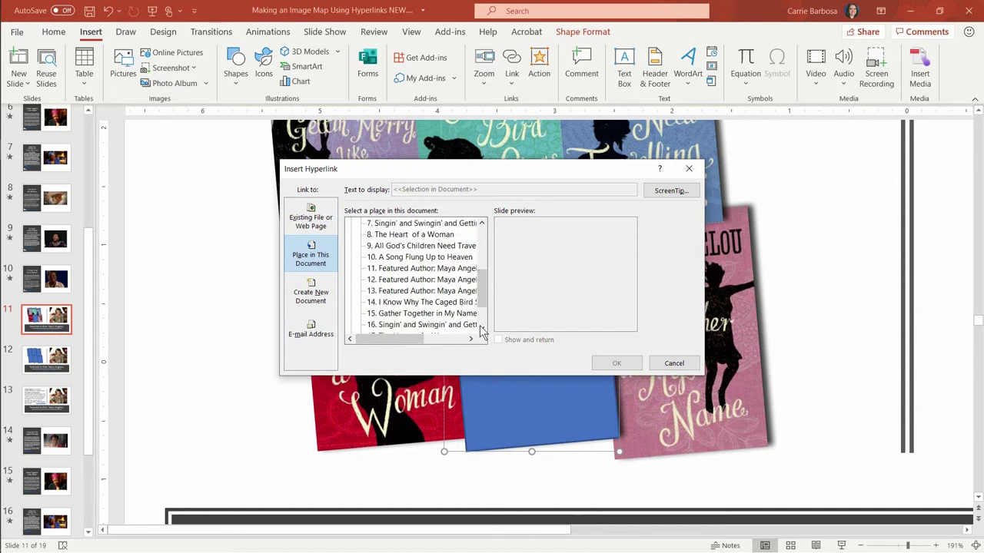
click(481, 328)
click(481, 328)
click(481, 329)
click(481, 328)
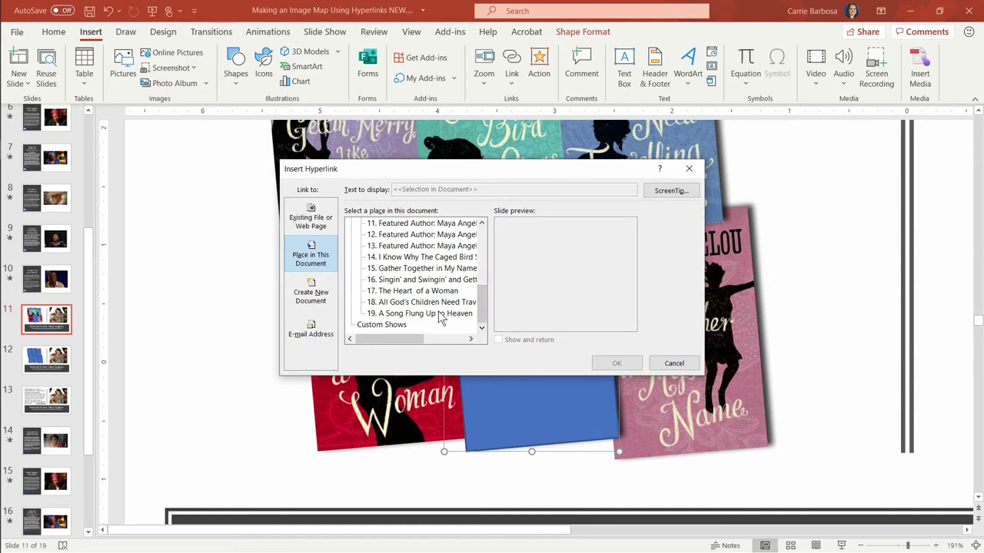
click(439, 313)
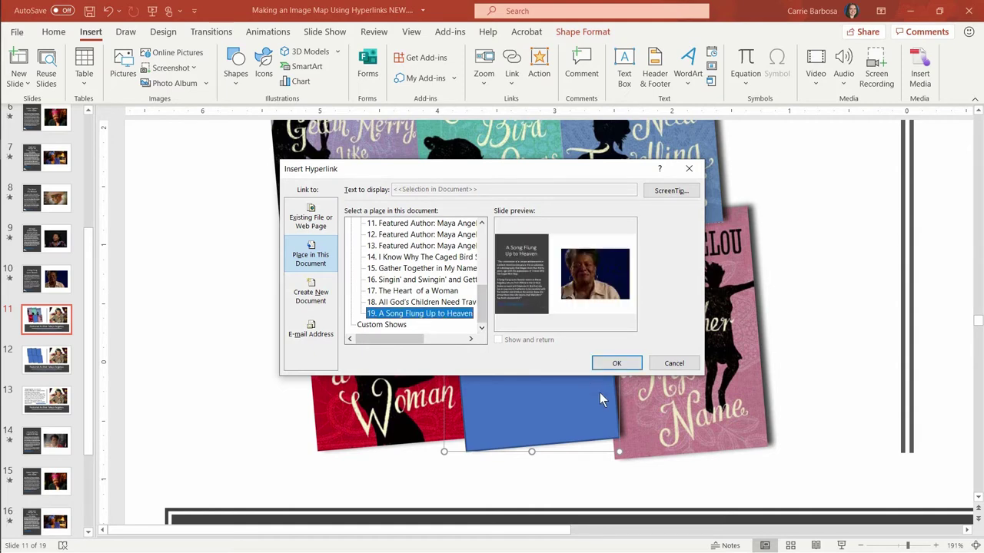
click(616, 363)
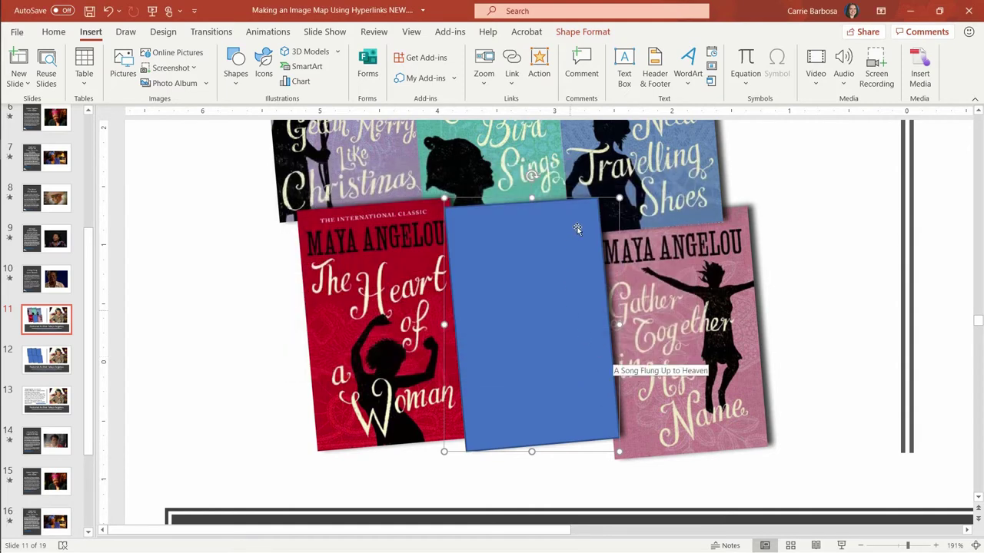
mouse_move(566, 291)
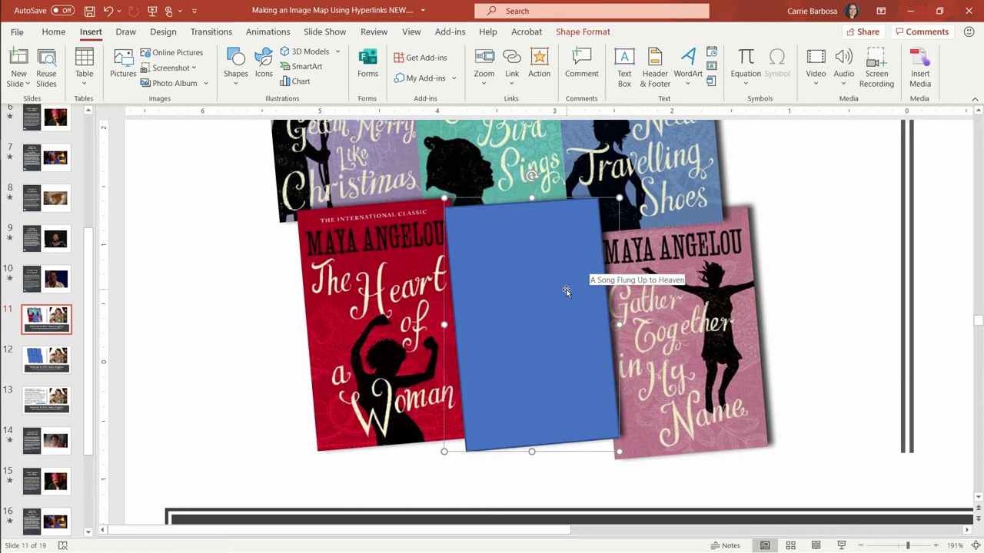
Step: Set the linked shape over the orange cover to No Fill and No Outline
click(565, 37)
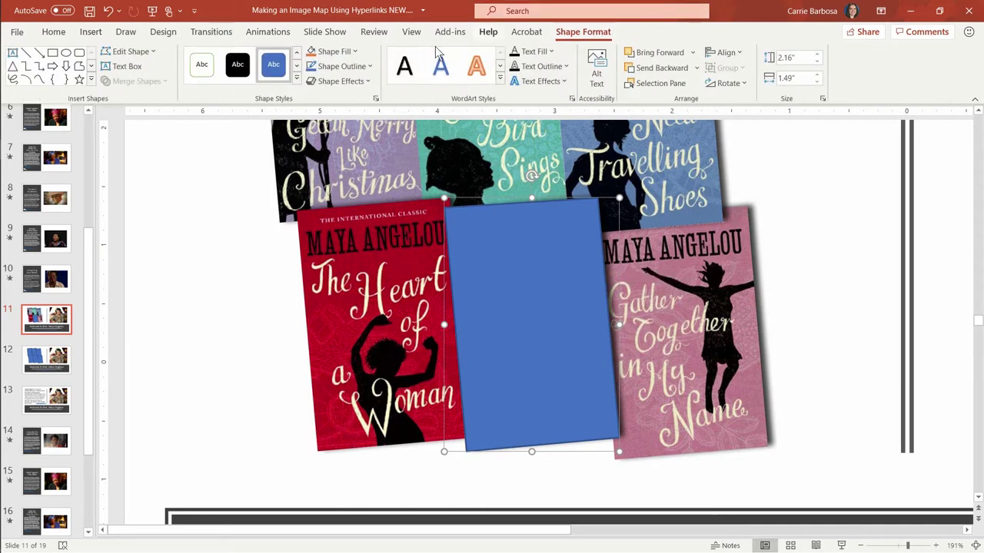
click(333, 53)
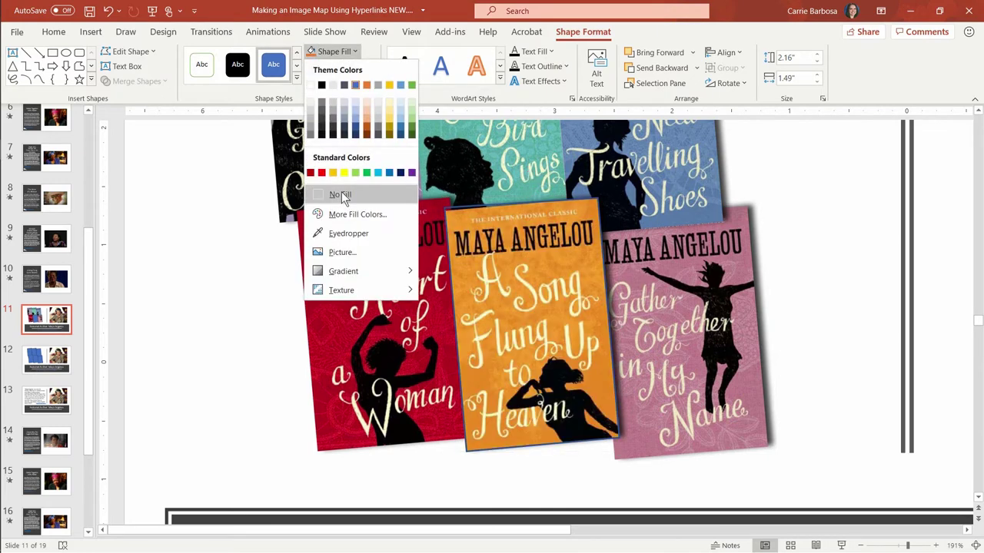
click(342, 195)
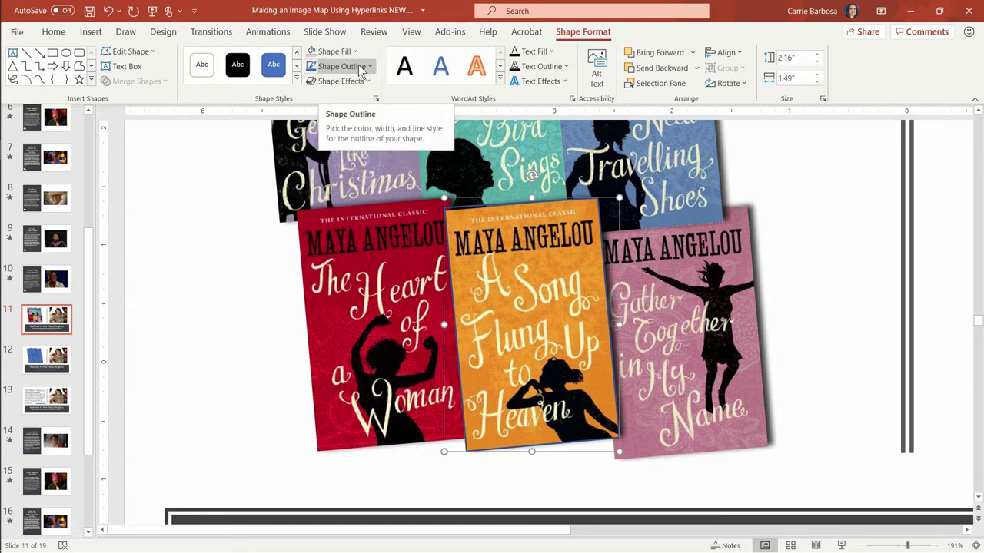
click(361, 68)
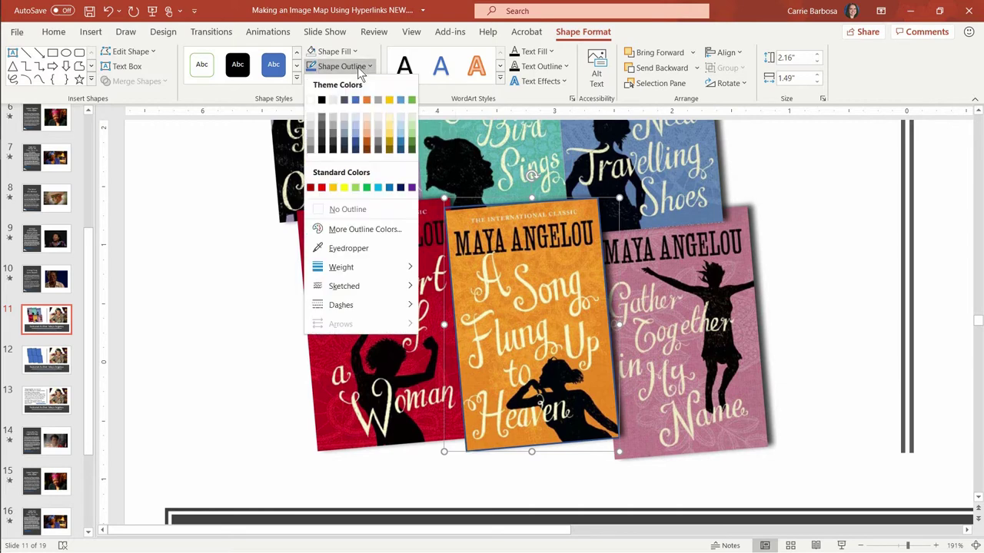
click(348, 208)
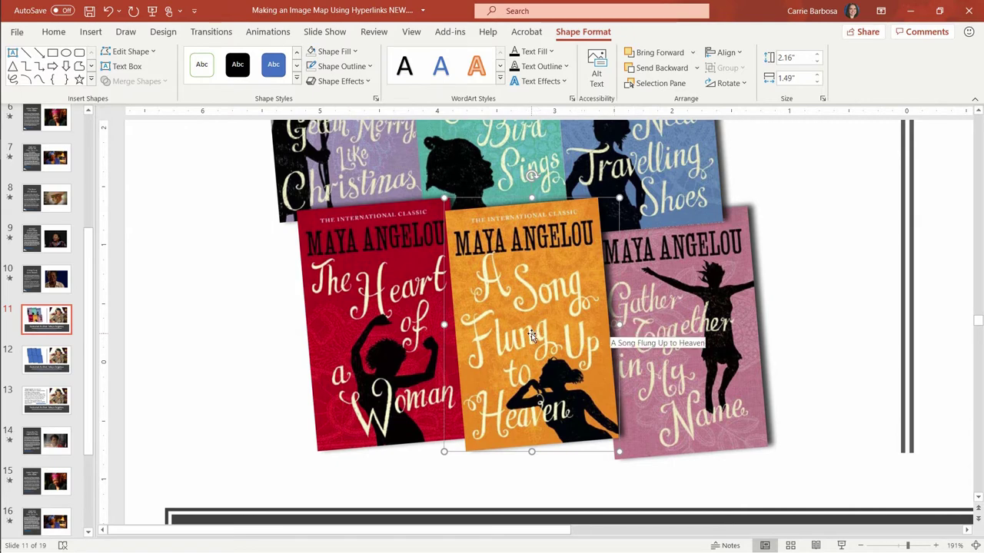
Step: Trace a closed freeform shape over The Heart of a Woman's red cover, left of the orange one
click(392, 352)
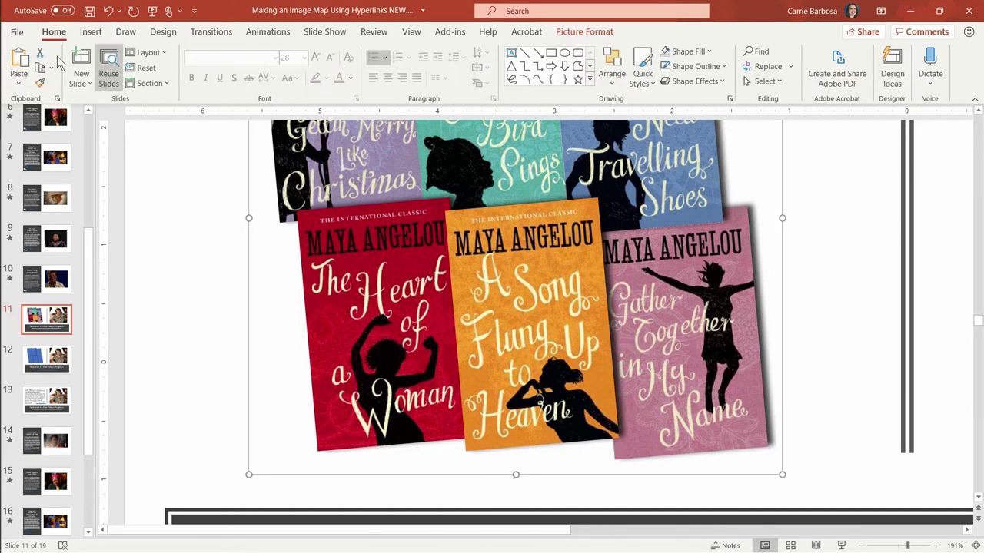
click(578, 69)
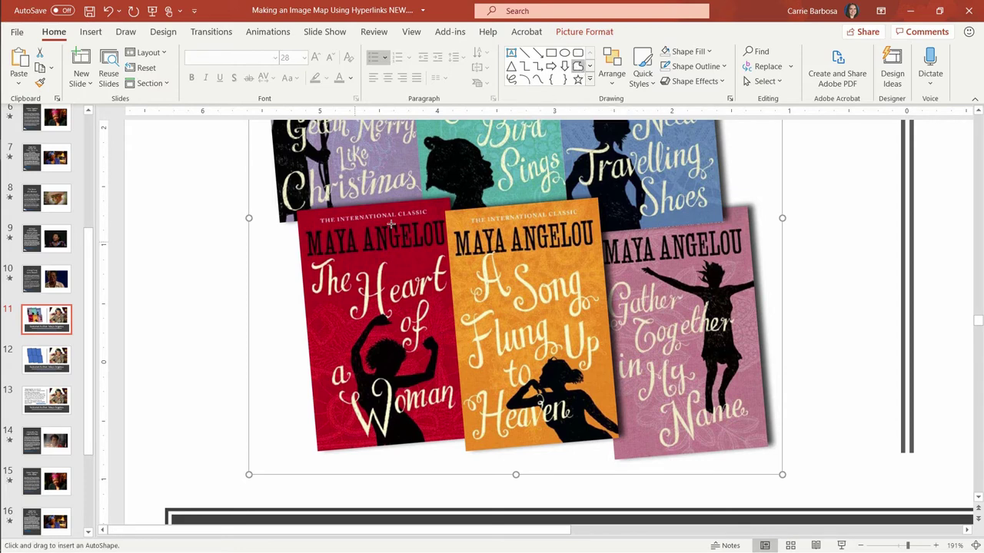
click(449, 197)
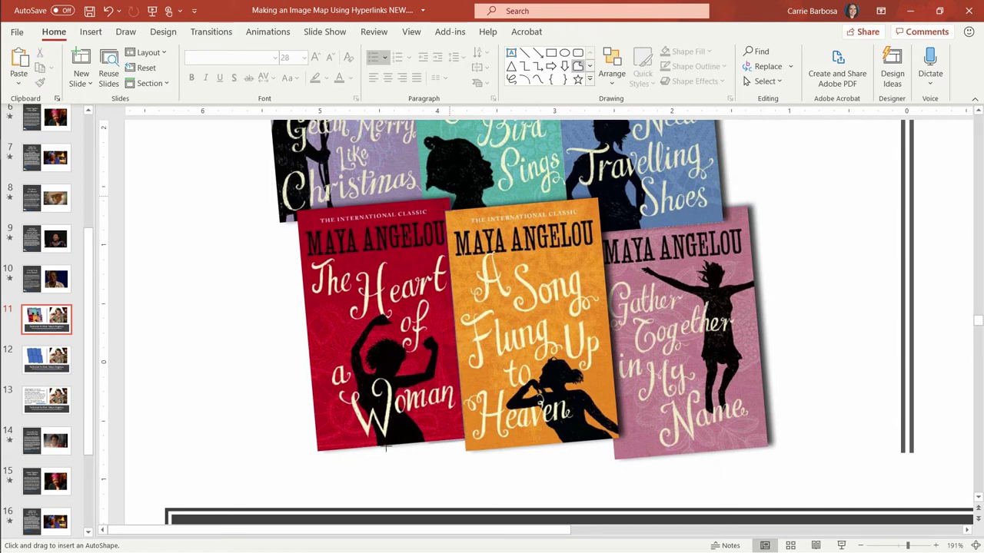
click(315, 452)
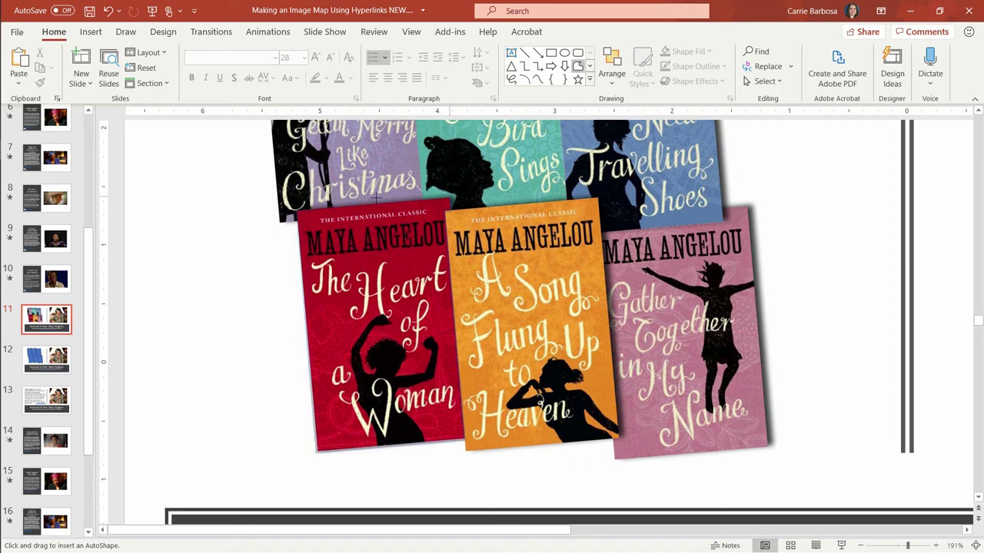
click(298, 206)
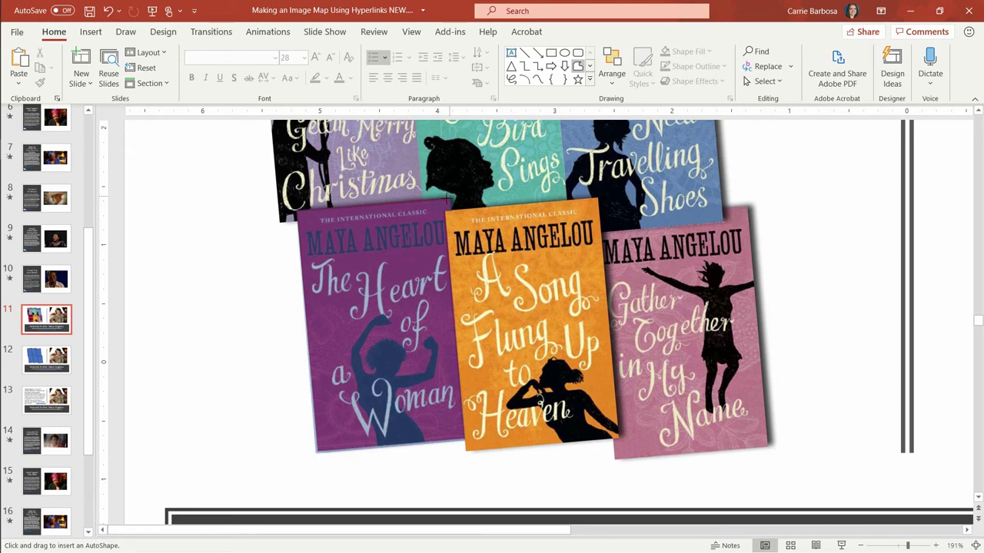
click(448, 199)
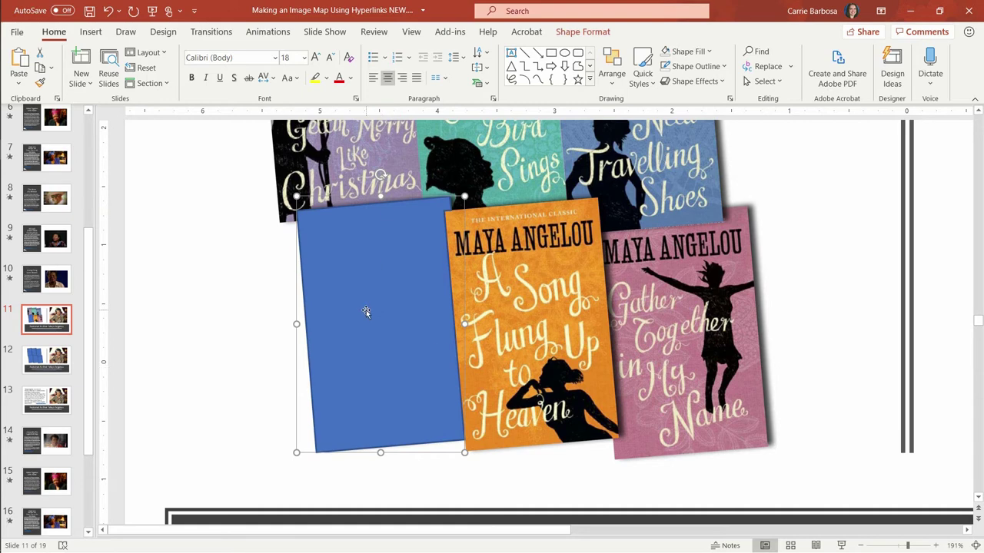
mouse_move(366, 309)
mouse_down()
mouse_move(448, 316)
mouse_move(571, 293)
mouse_move(406, 298)
mouse_move(367, 310)
mouse_up()
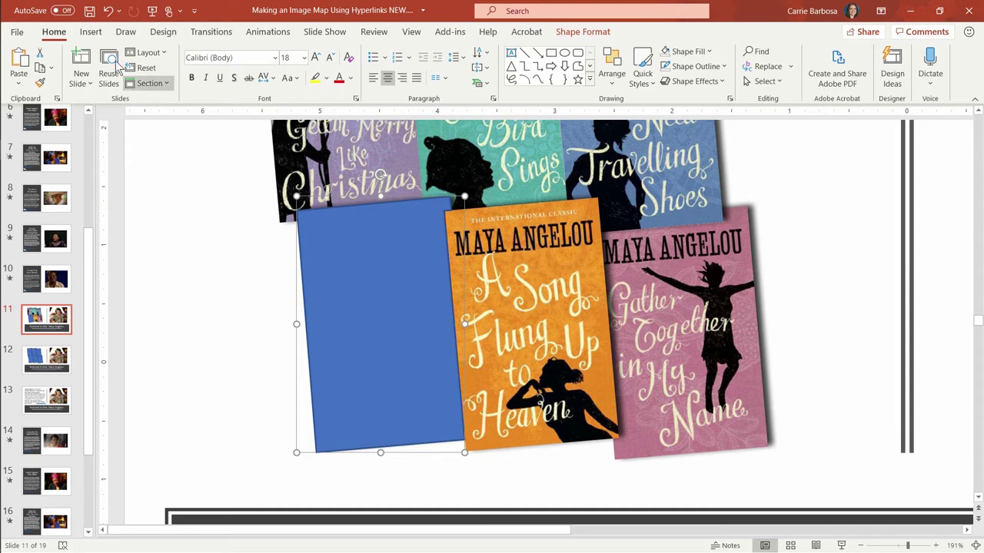
Step: Hyperlink the traced shape to slide 17, The Heart of a Woman, in this document
click(91, 31)
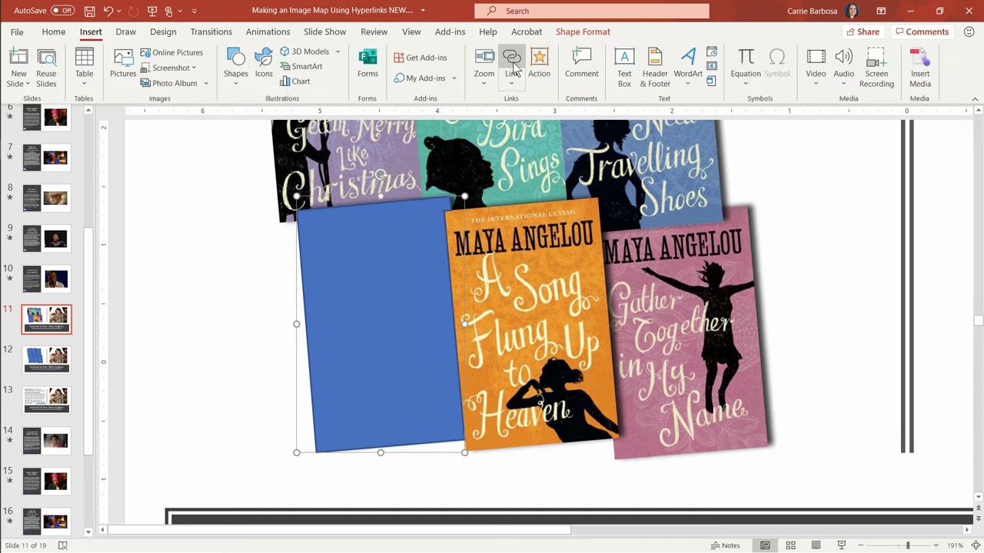
right_click(356, 310)
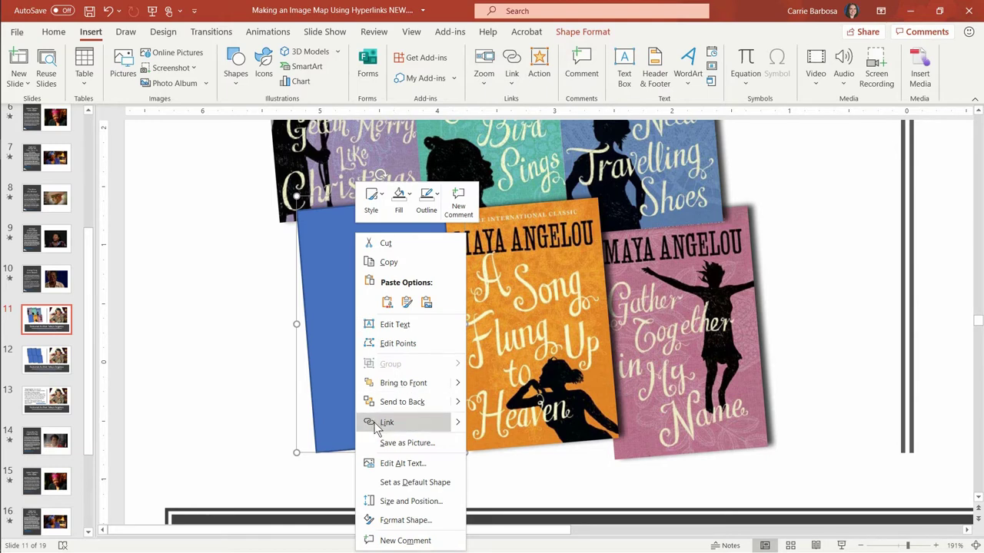
click(338, 380)
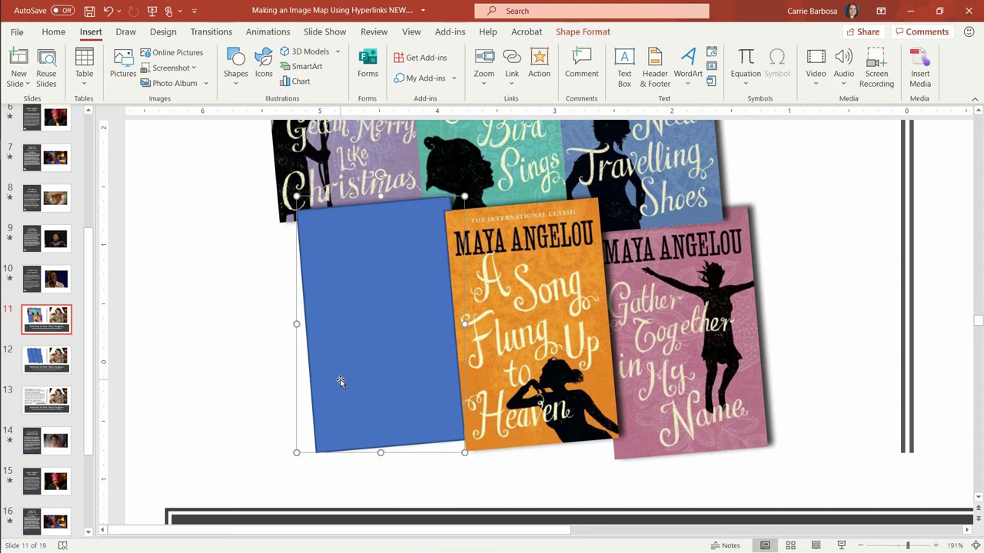
key(ctrl+k)
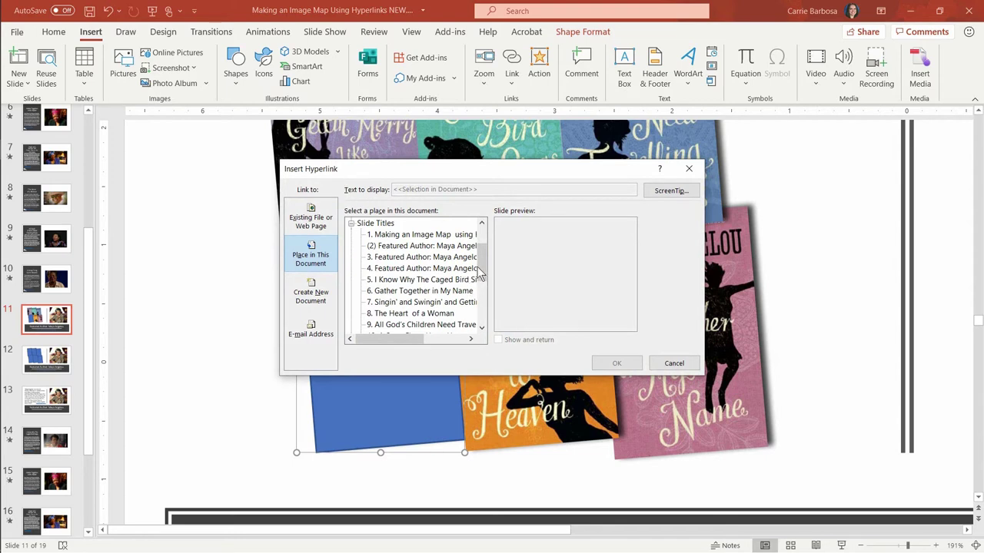
drag(481, 267, 485, 307)
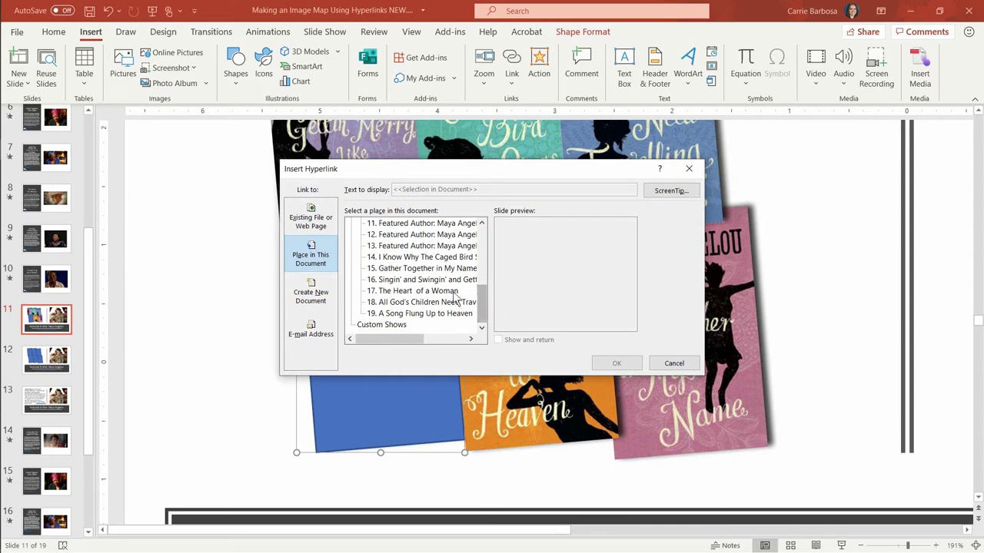
click(457, 293)
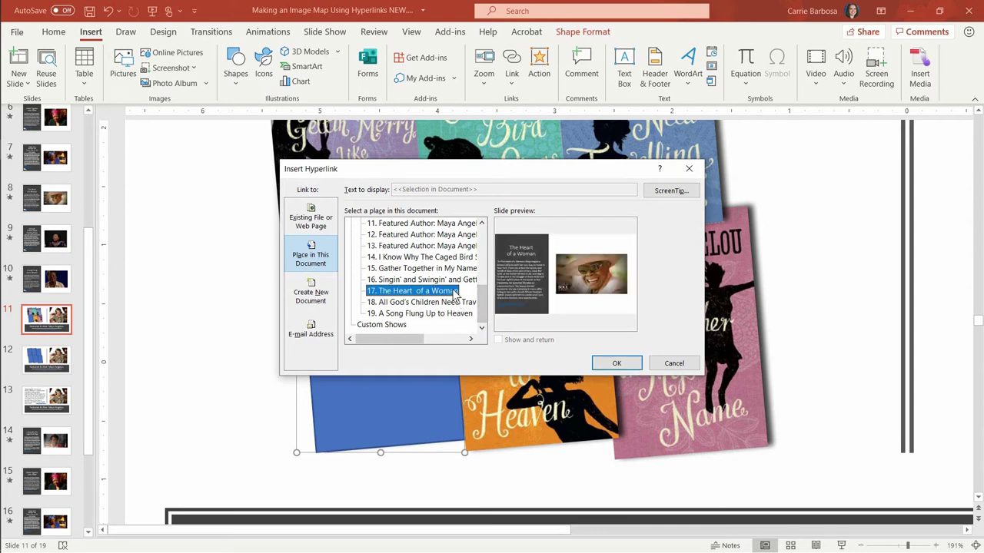
click(616, 364)
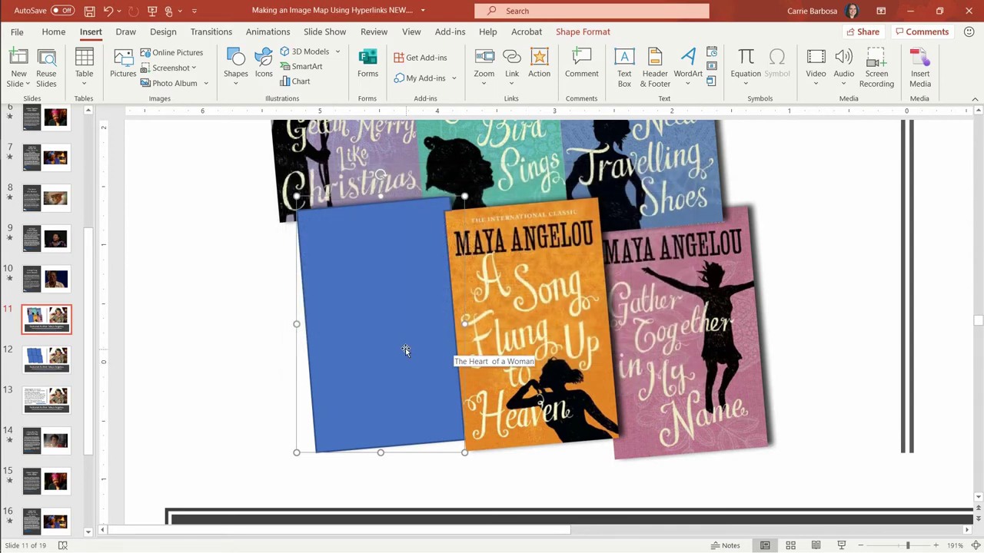
Step: Give the shape No Fill and No Outline, then open slide 12
click(584, 32)
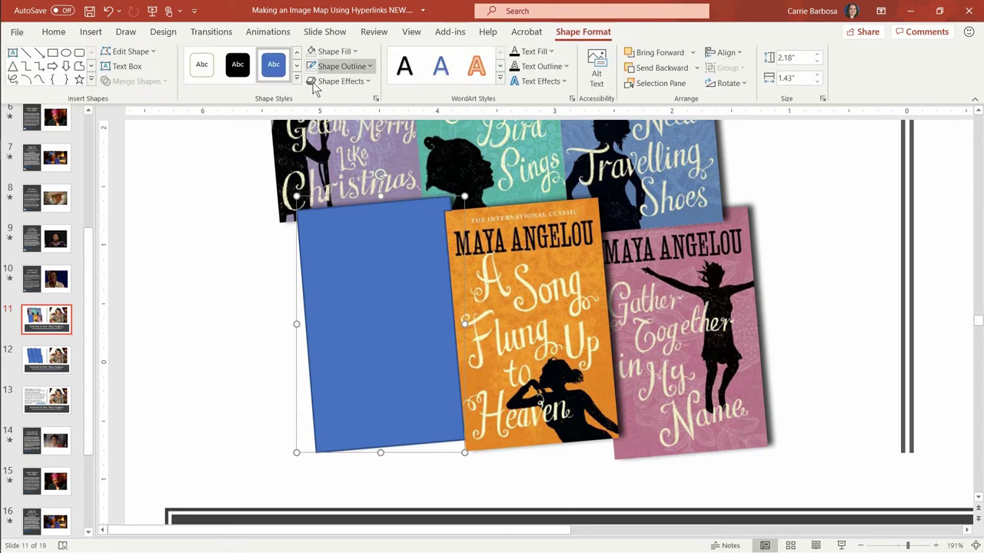
click(338, 51)
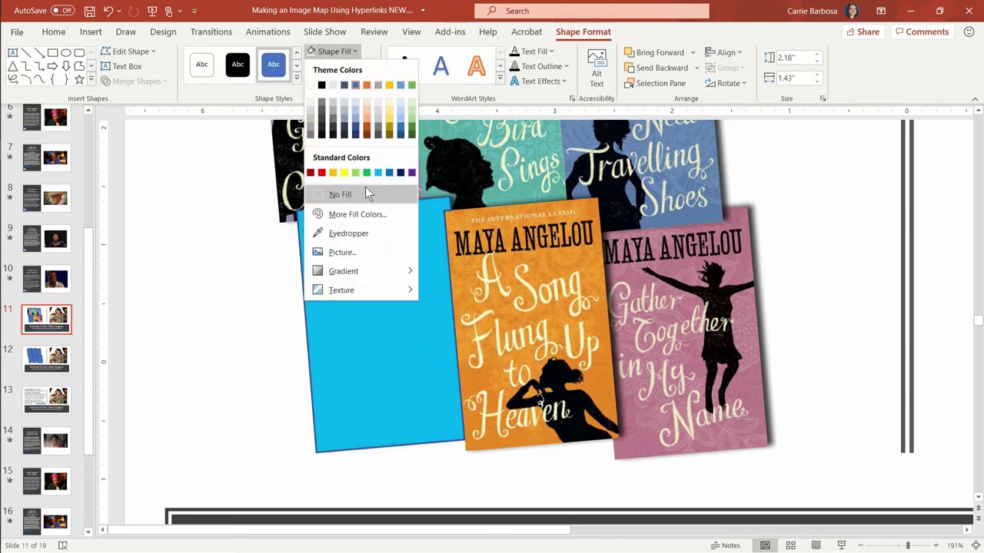
click(363, 191)
click(358, 67)
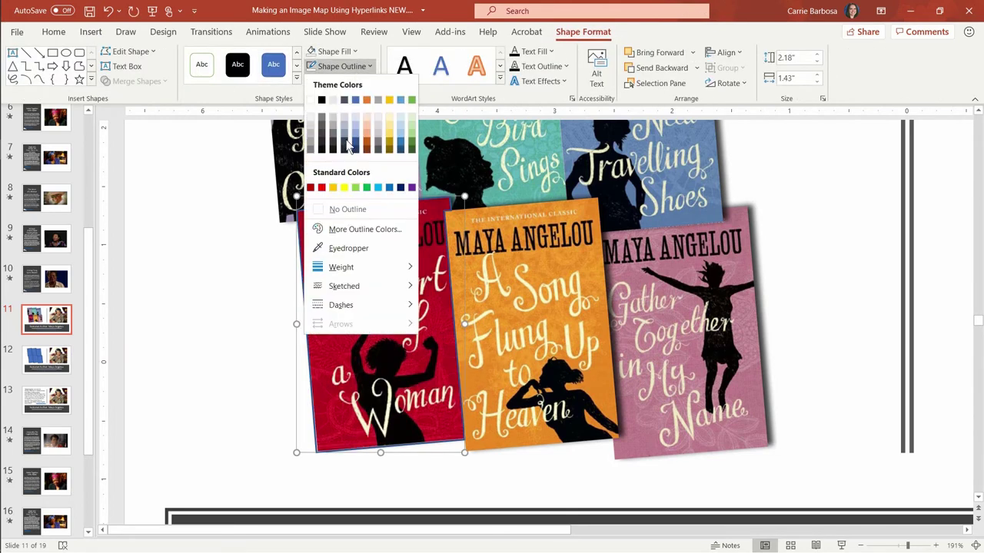
click(347, 209)
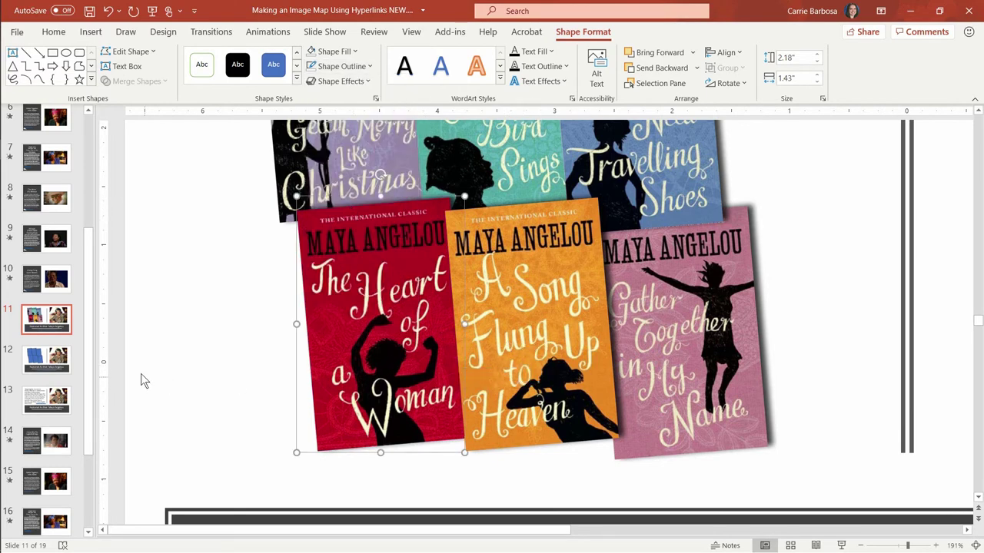
click(38, 362)
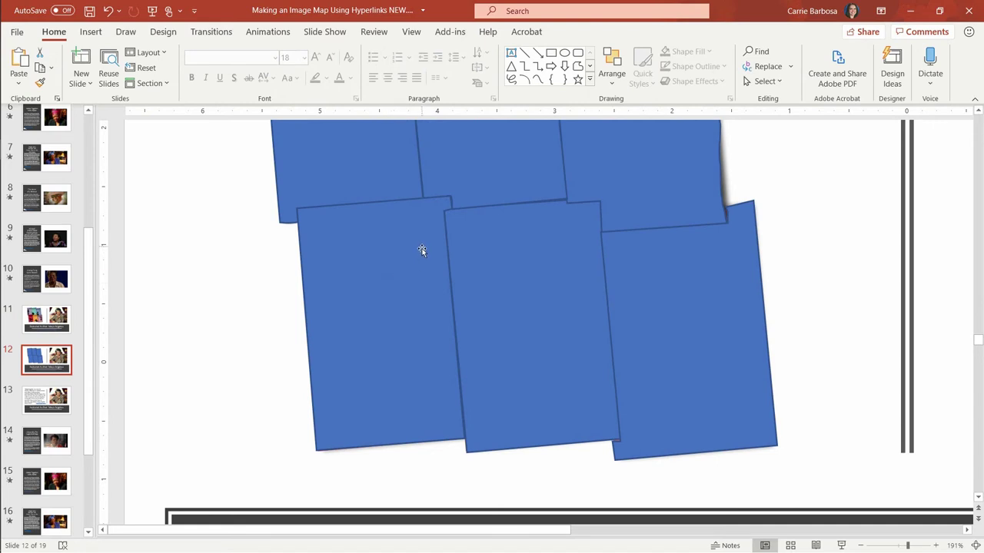
Step: Run the slide show from slide 11 and check that The Heart of a Woman cover jumps to its slide
scroll(426, 260, up, 3)
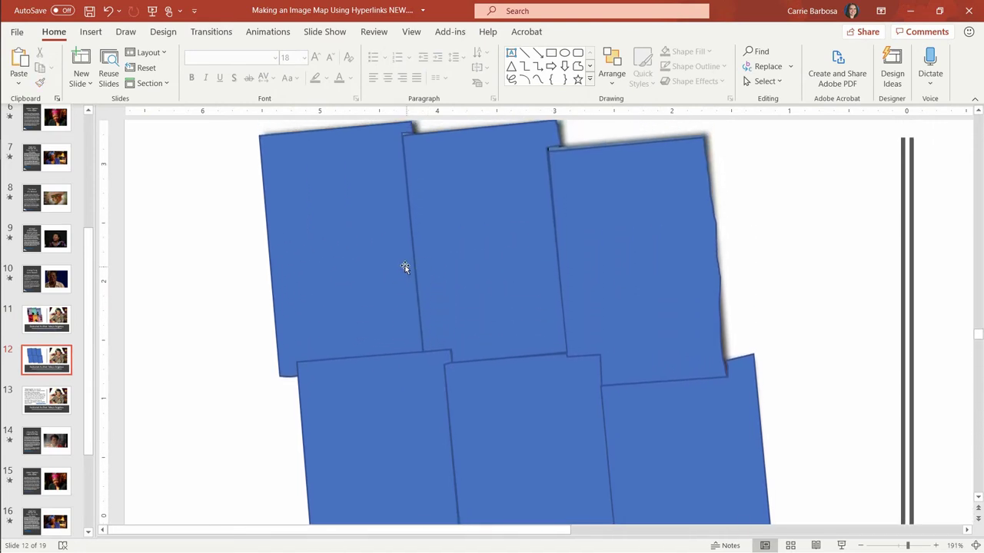
scroll(405, 267, down, 2)
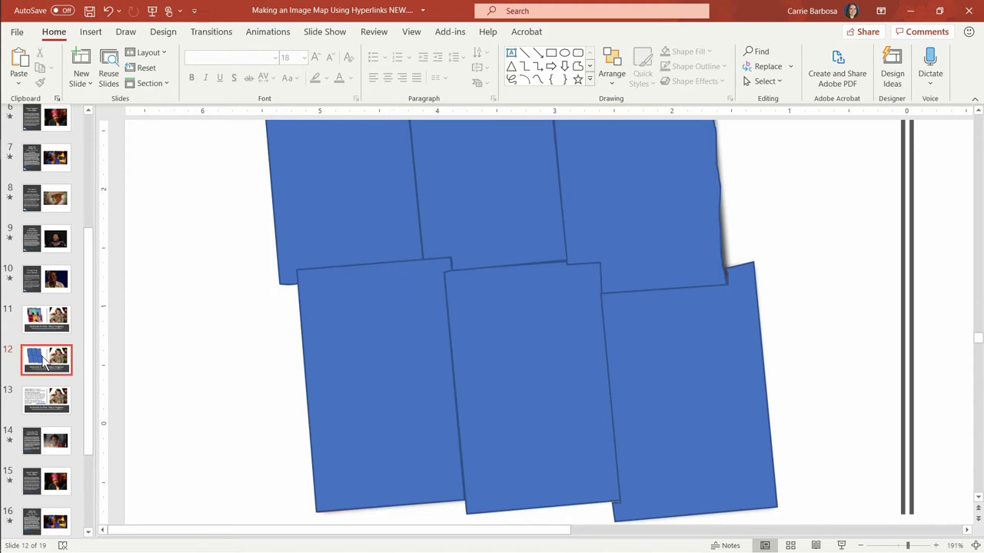
click(52, 329)
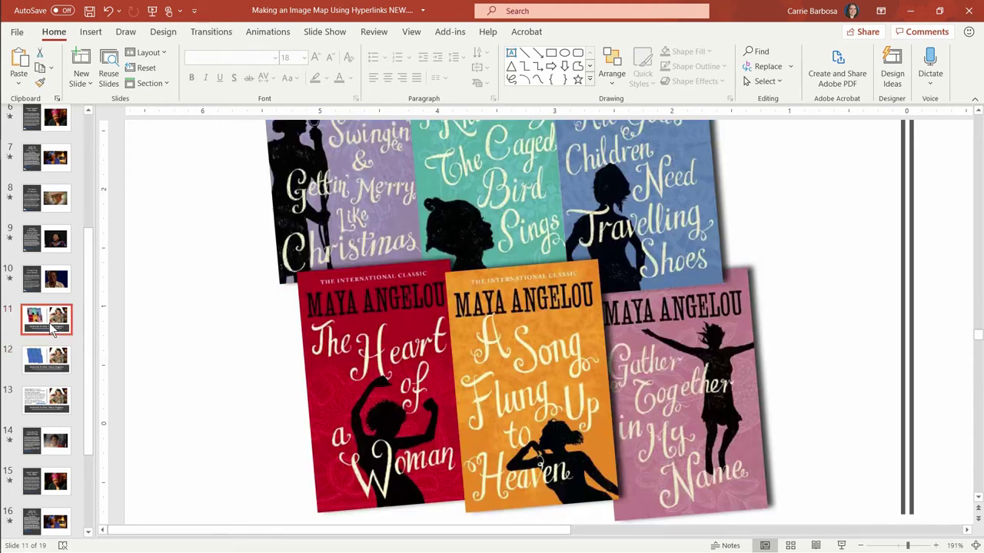
click(841, 546)
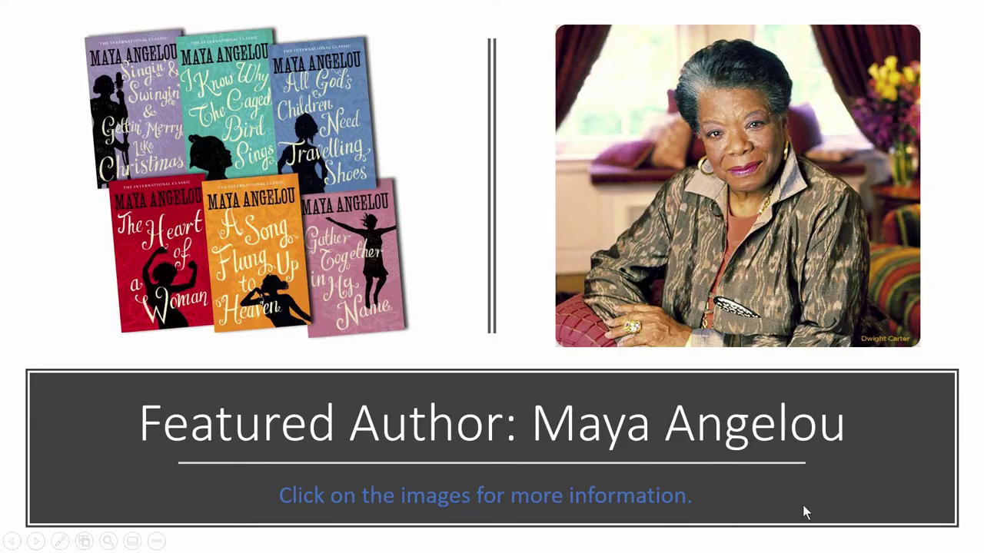
click(164, 260)
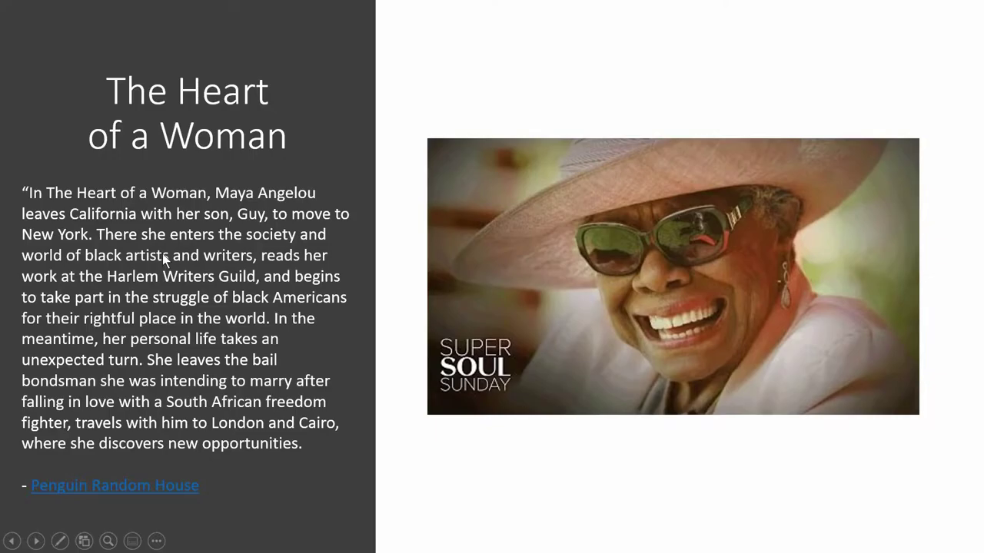
key(Escape)
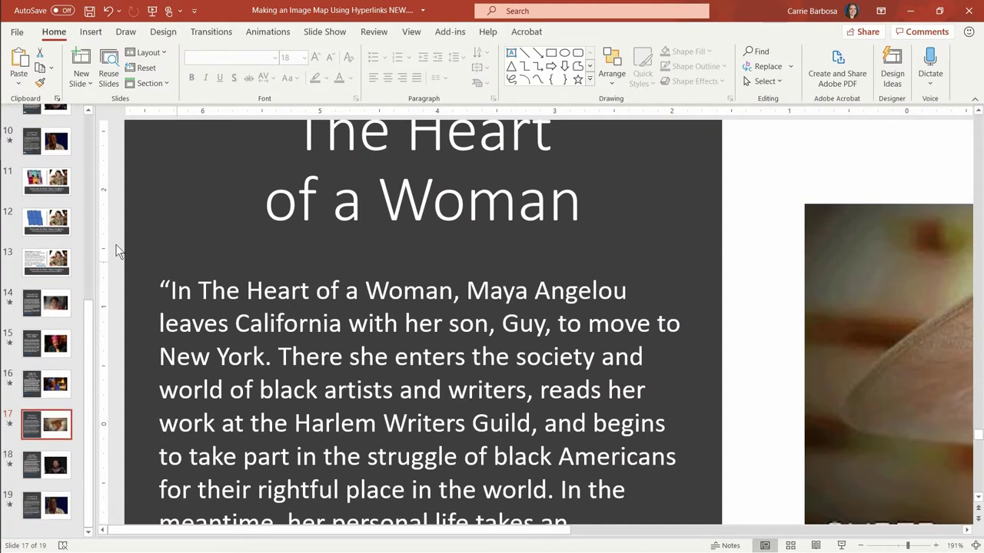
Step: Check that the A Song Flung Up to Heaven cover jumps to its slide, then open slide 13
click(55, 195)
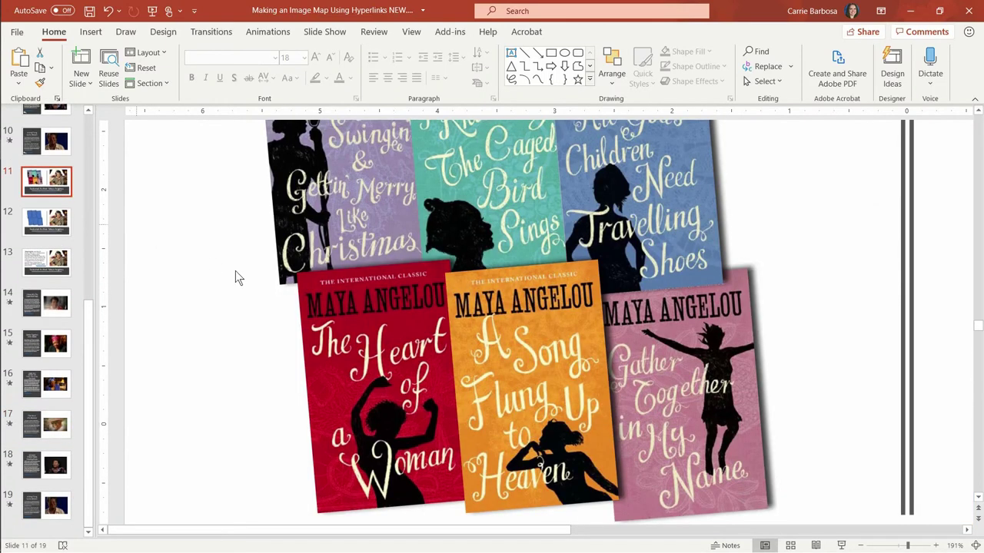
click(510, 362)
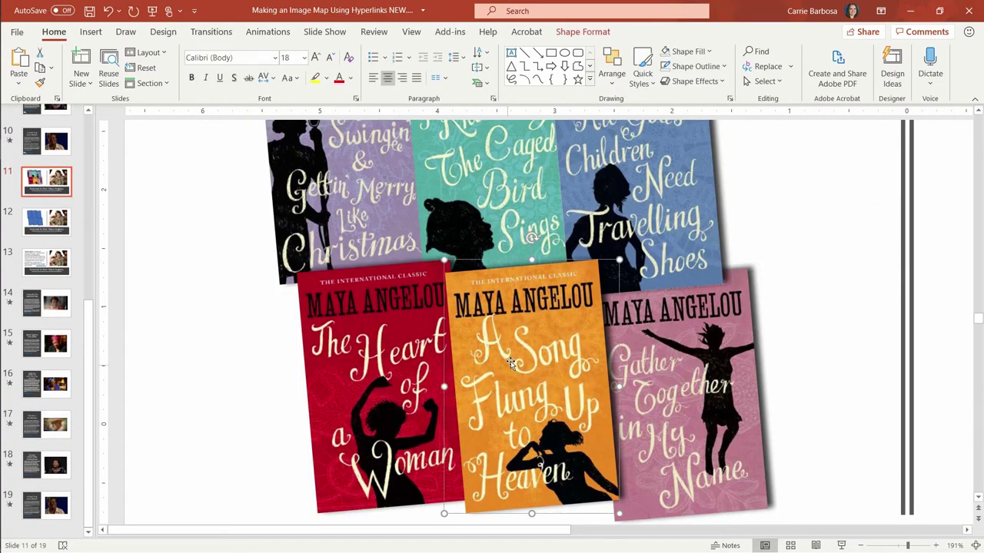
click(842, 546)
click(250, 252)
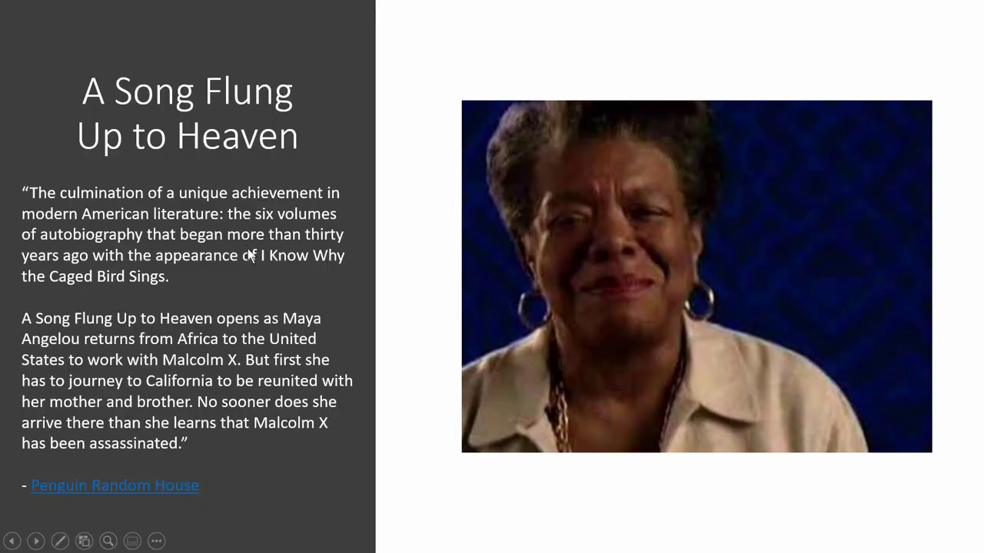
key(Escape)
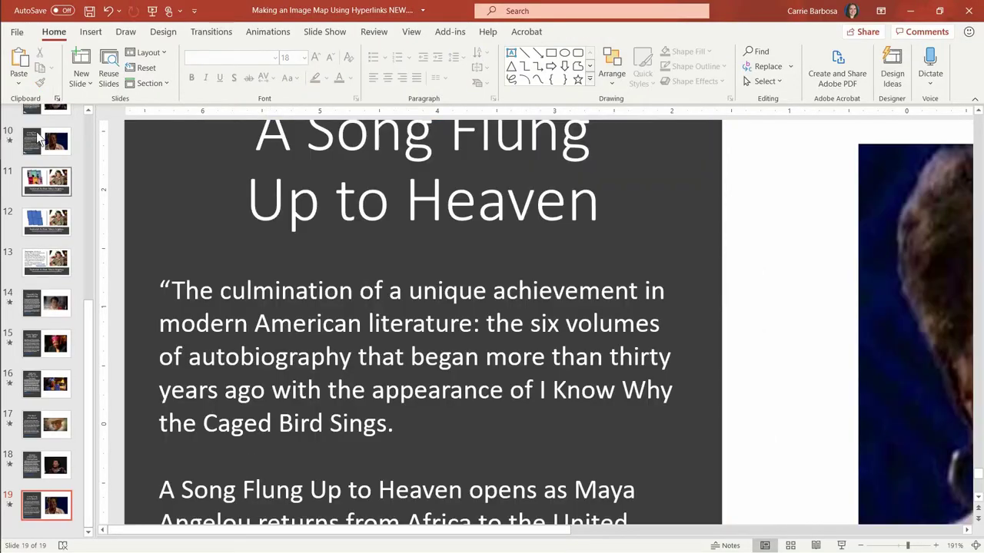
click(48, 261)
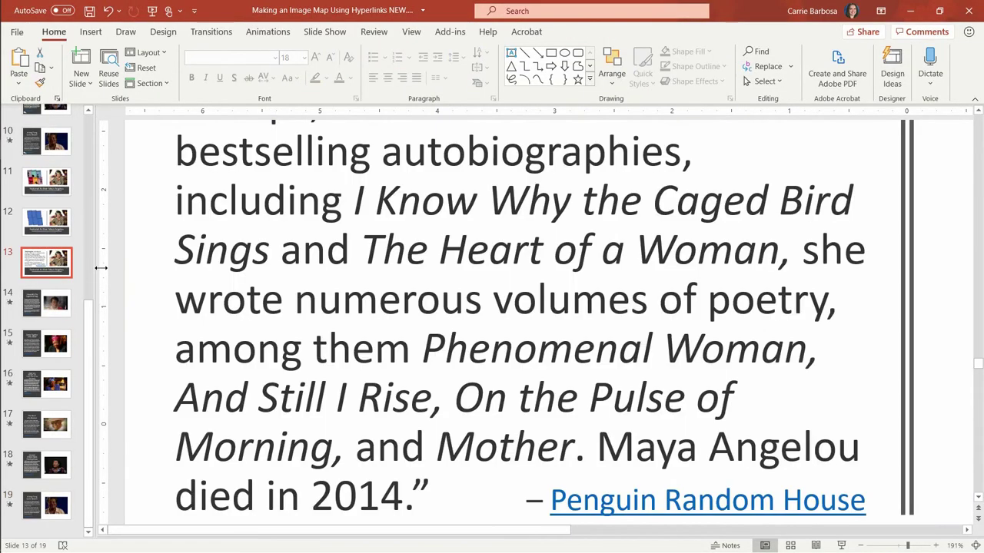
Step: Insert the curved back-arrow icon, found by searching 'arrow', onto slide 13
click(897, 546)
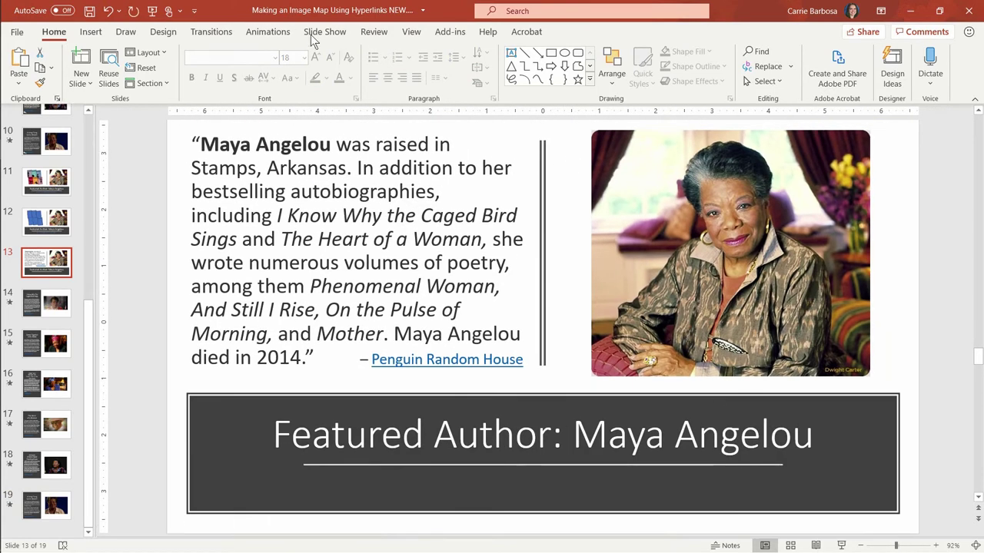
click(90, 32)
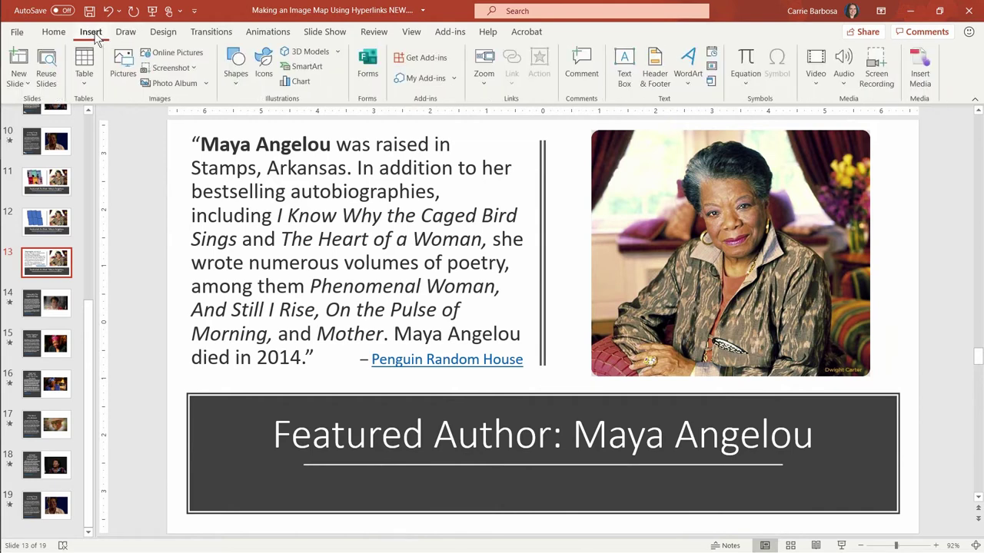
click(263, 77)
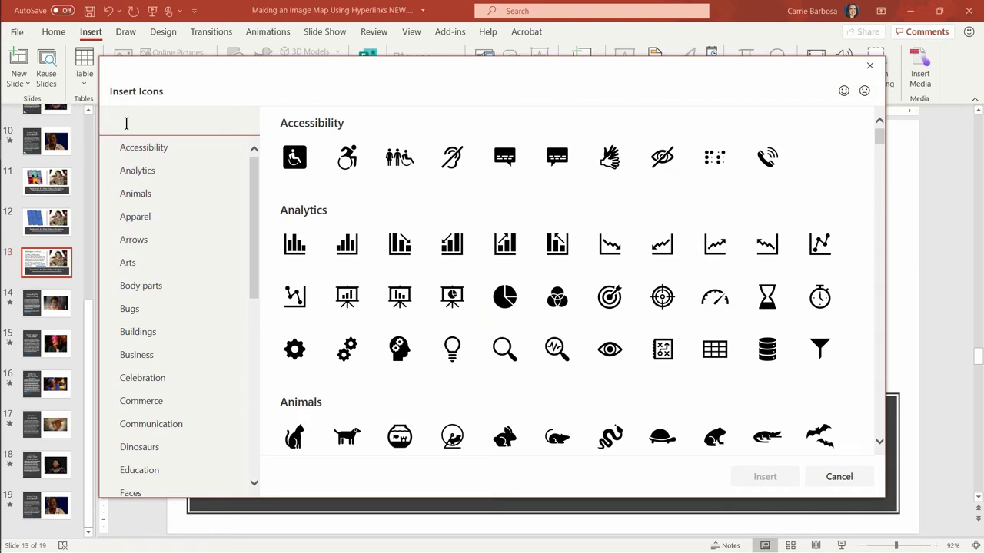
text(arr)
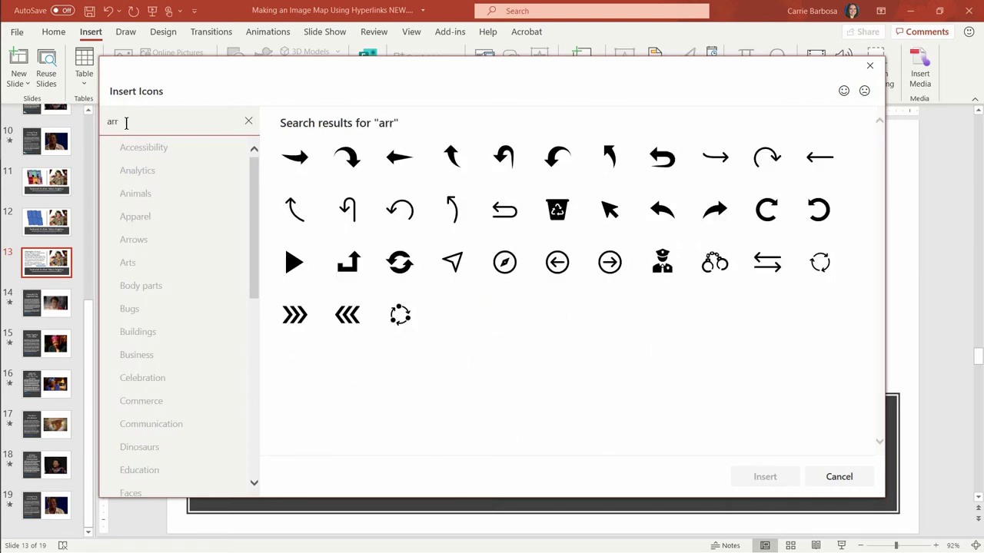
text(ow)
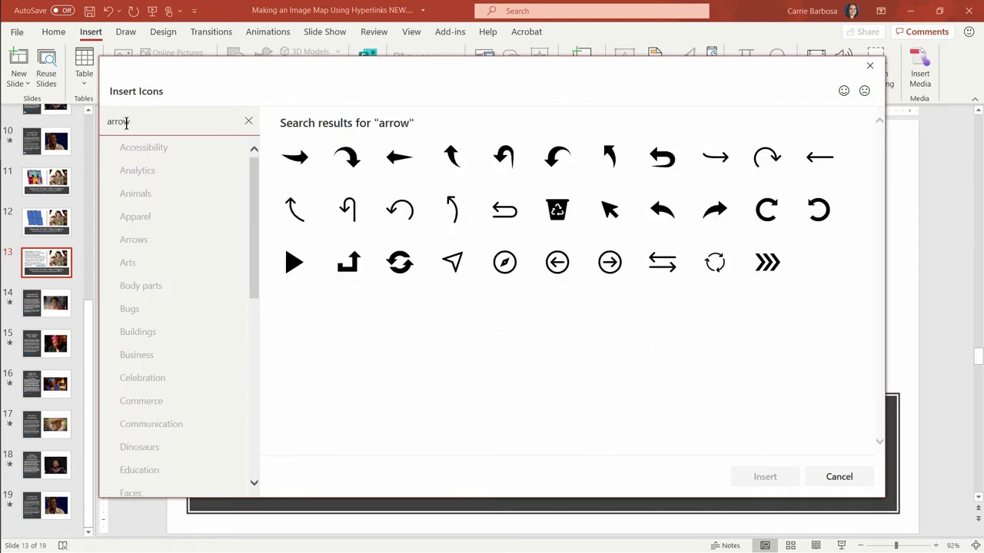
click(671, 220)
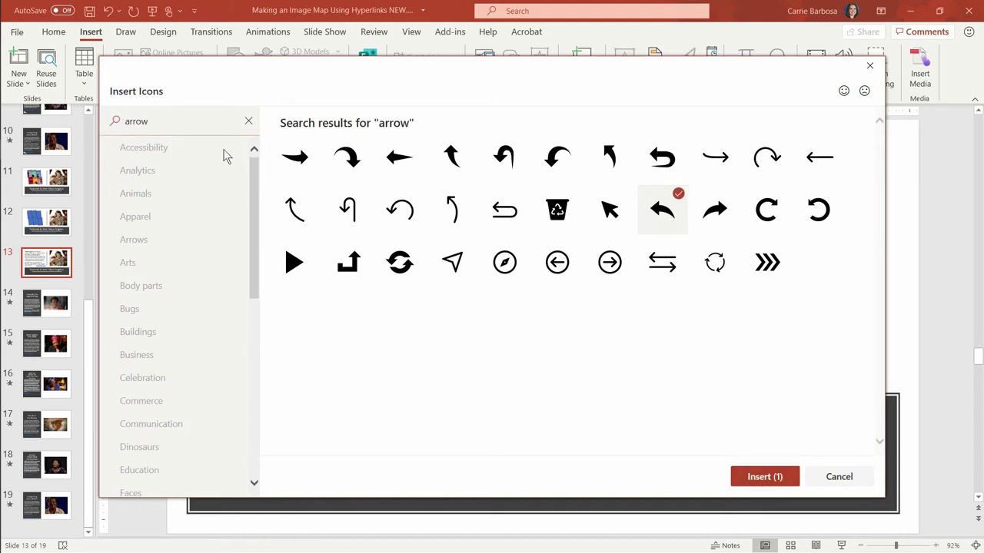
click(762, 473)
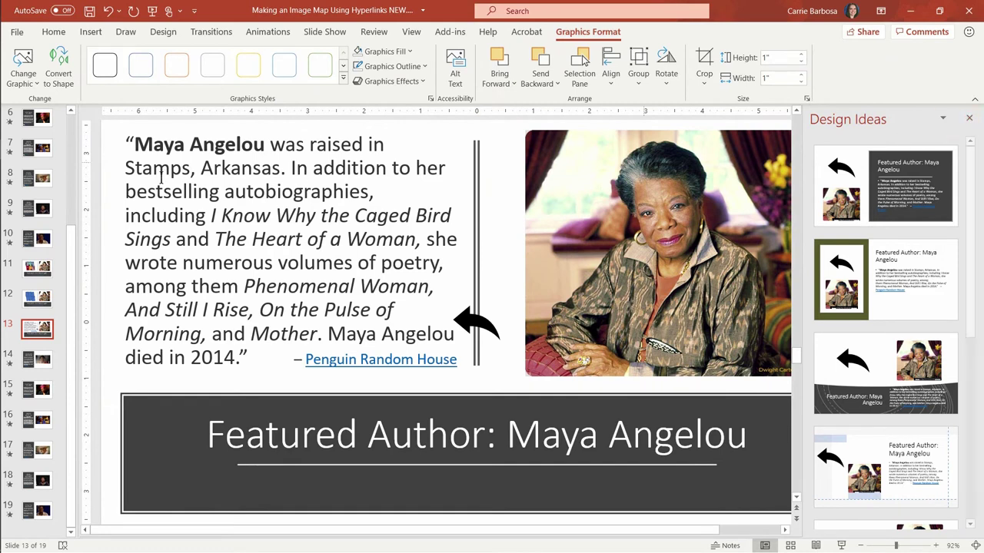
Step: Move the arrow to the title banner's lower-left corner and fill it white
click(970, 121)
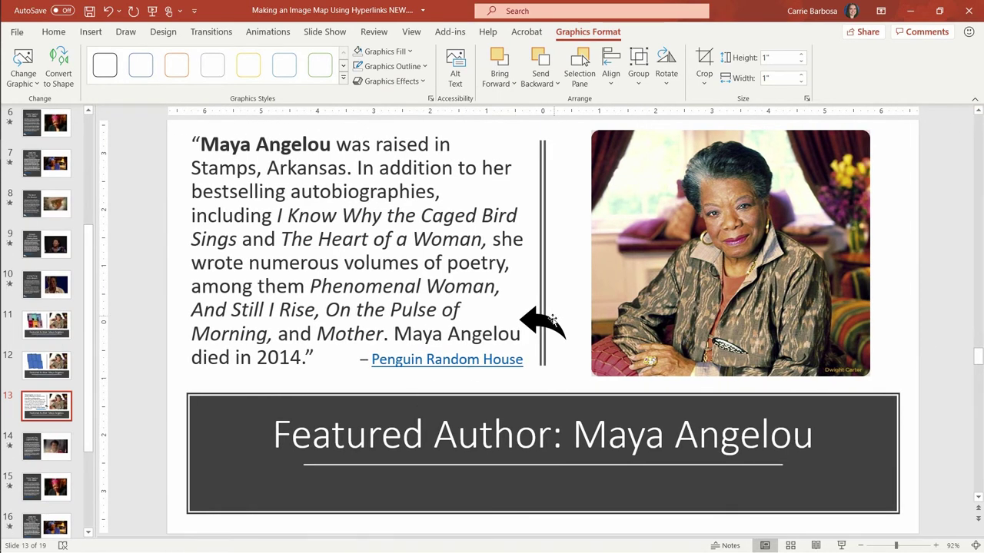
drag(552, 321, 221, 481)
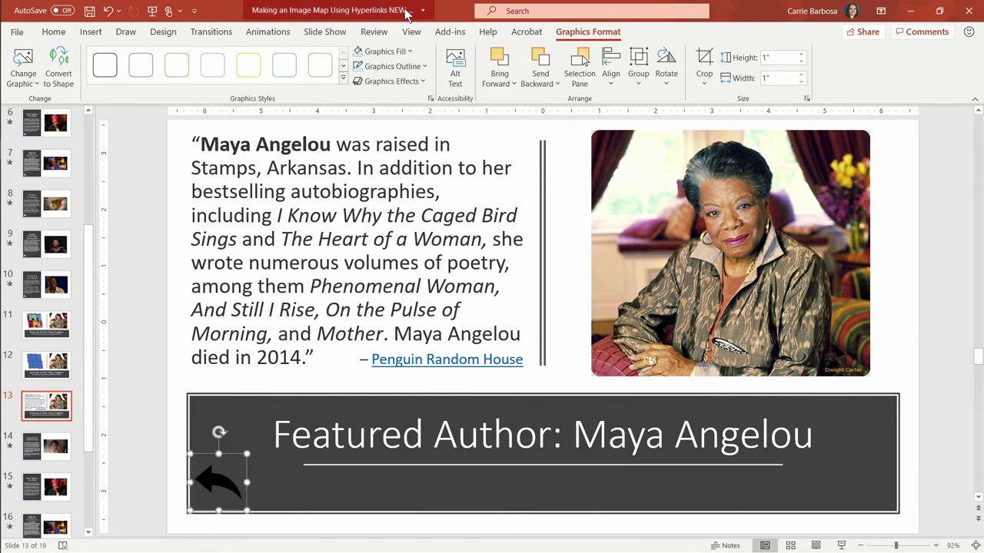
click(410, 51)
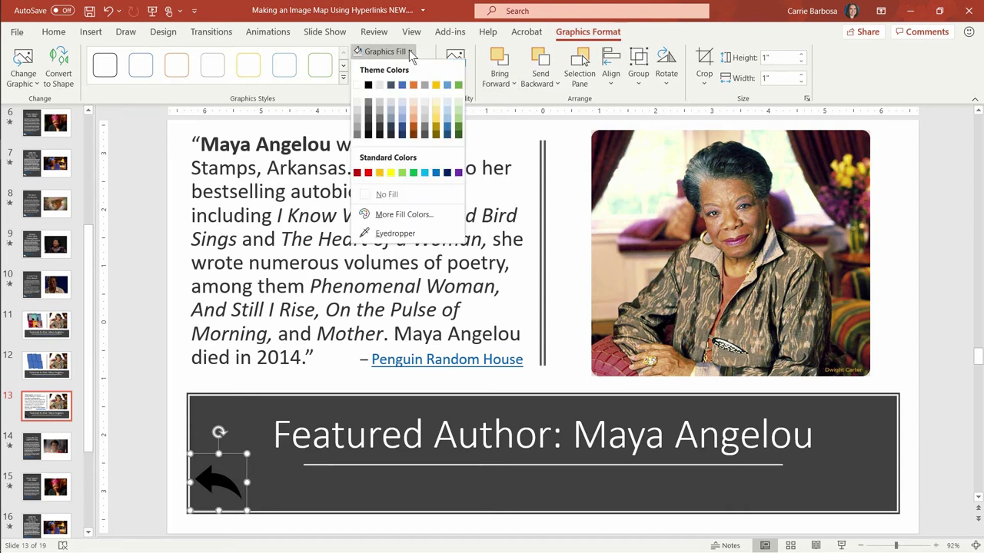
click(358, 86)
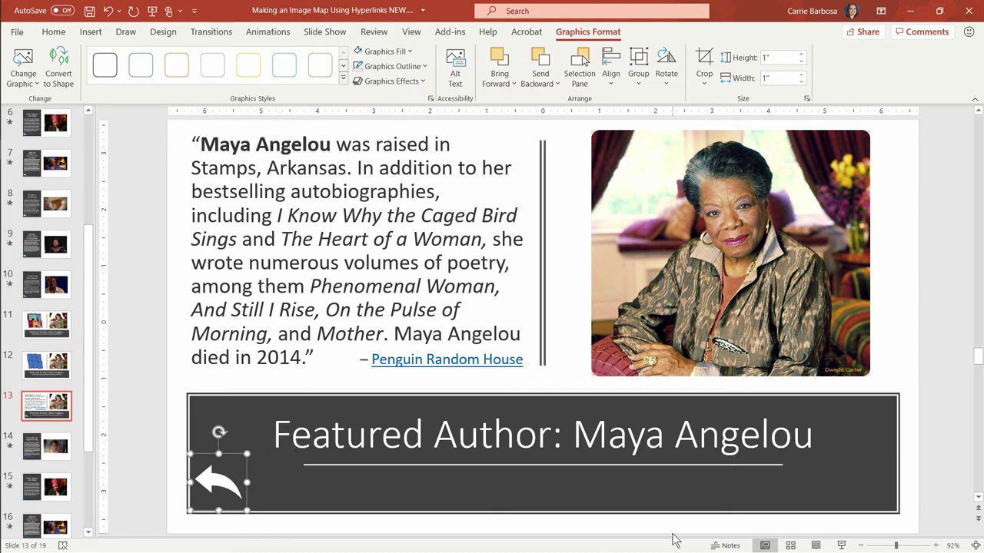
Step: Hyperlink the white arrow to slide 11 and copy it
key(ctrl+k)
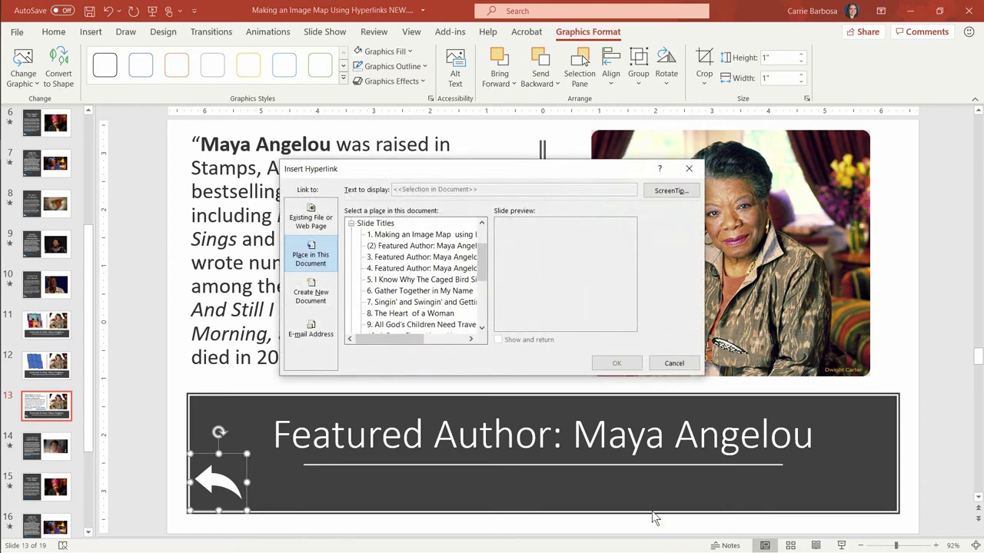
click(482, 329)
click(482, 329)
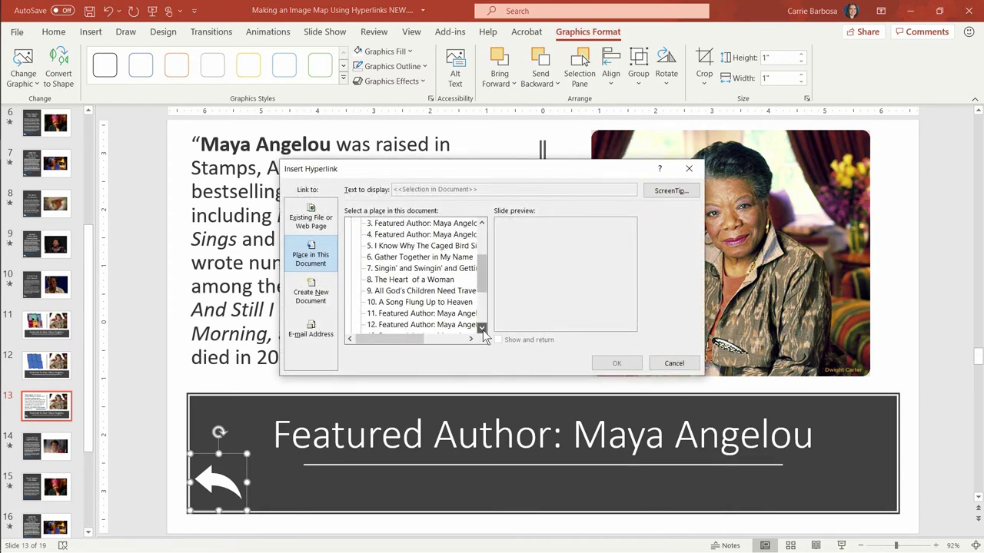
click(434, 313)
click(617, 364)
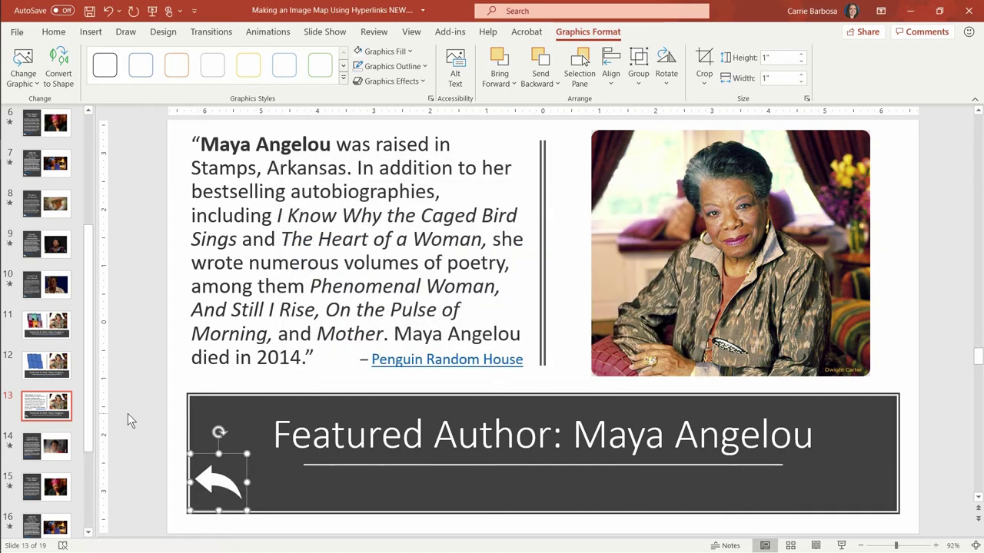
right_click(206, 471)
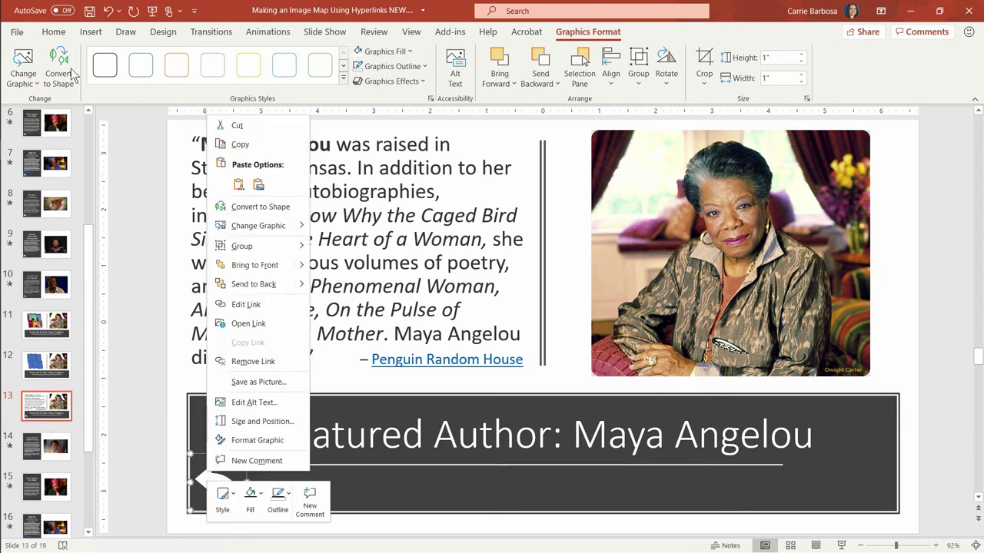
click(54, 34)
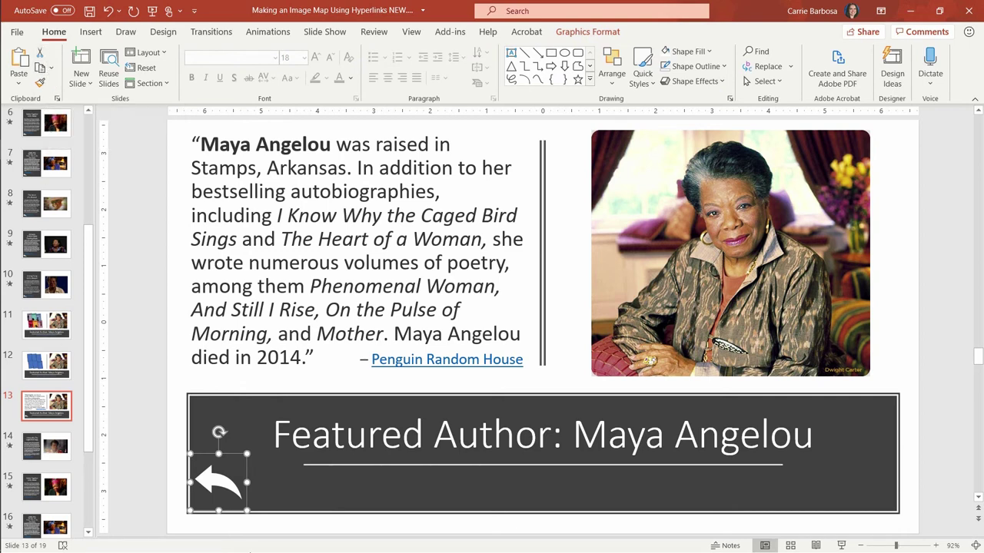
Step: Paste the arrow onto slide 14, move it to the lower-left, and fill it white
click(46, 446)
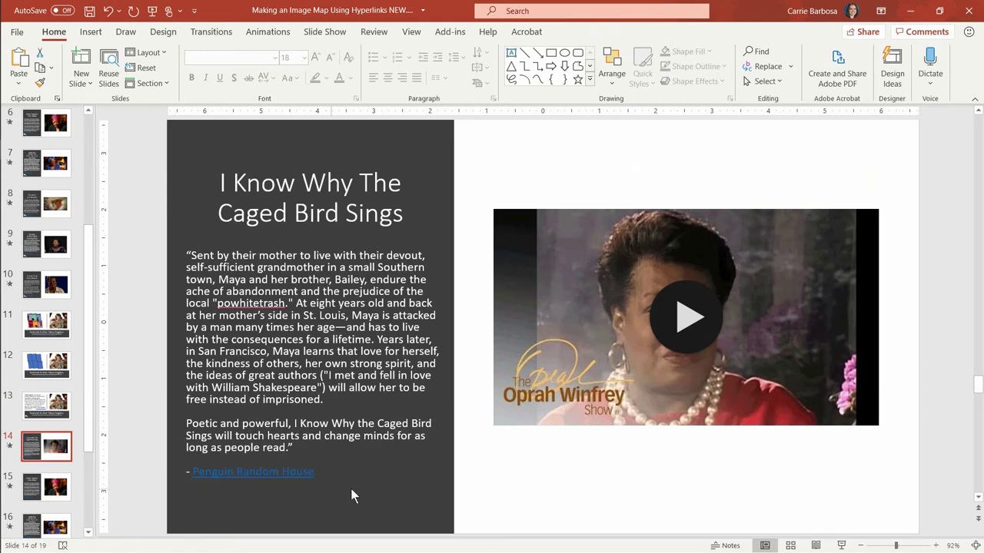
key(ctrl+v)
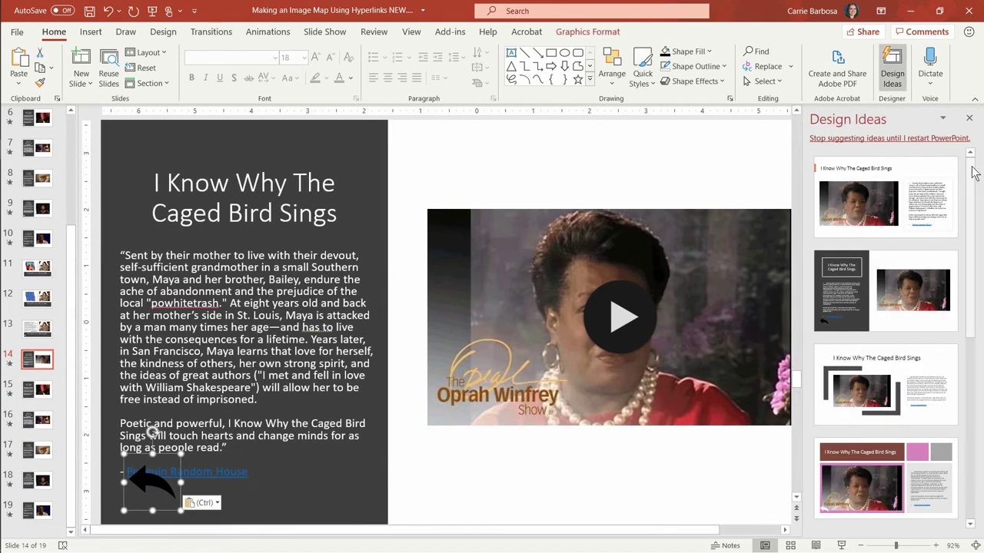
click(969, 115)
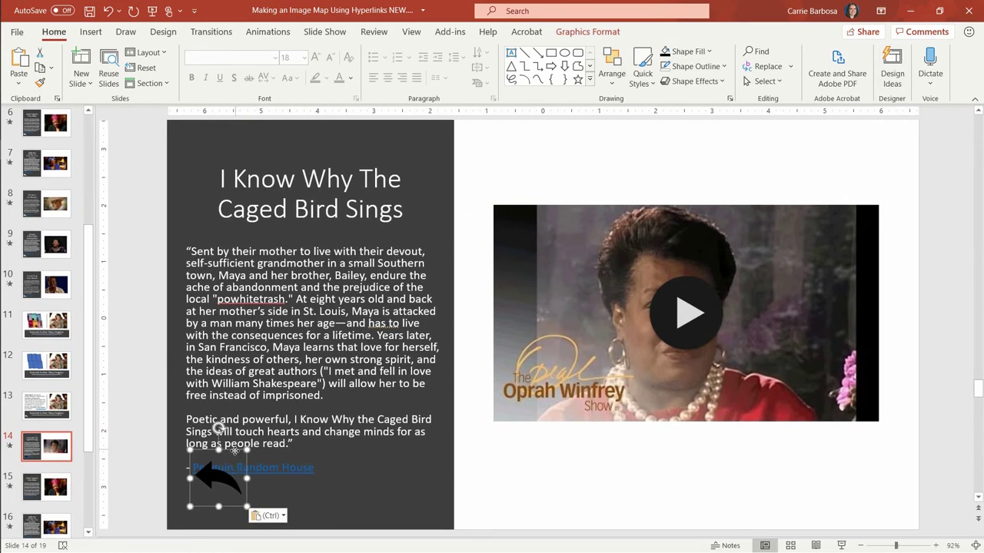
drag(228, 462, 205, 477)
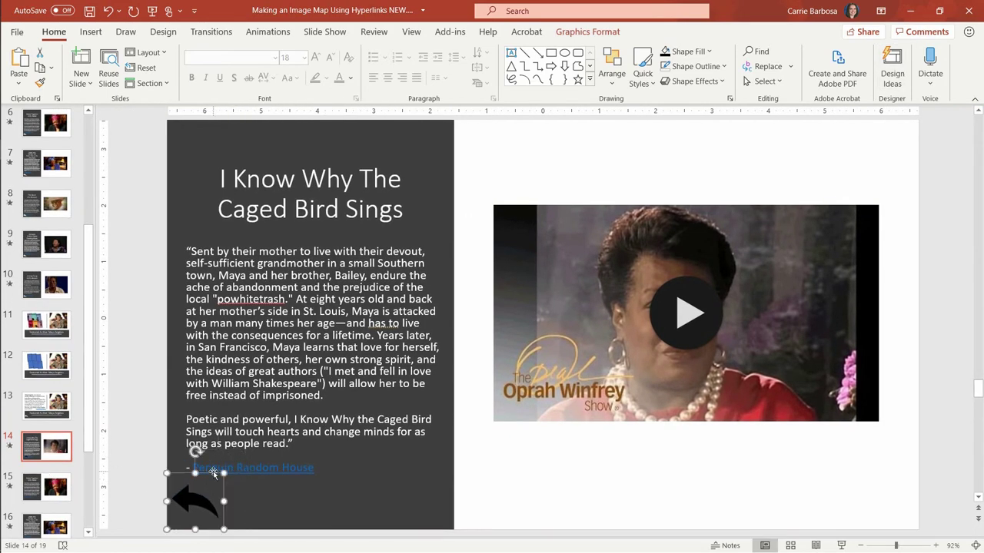
click(588, 32)
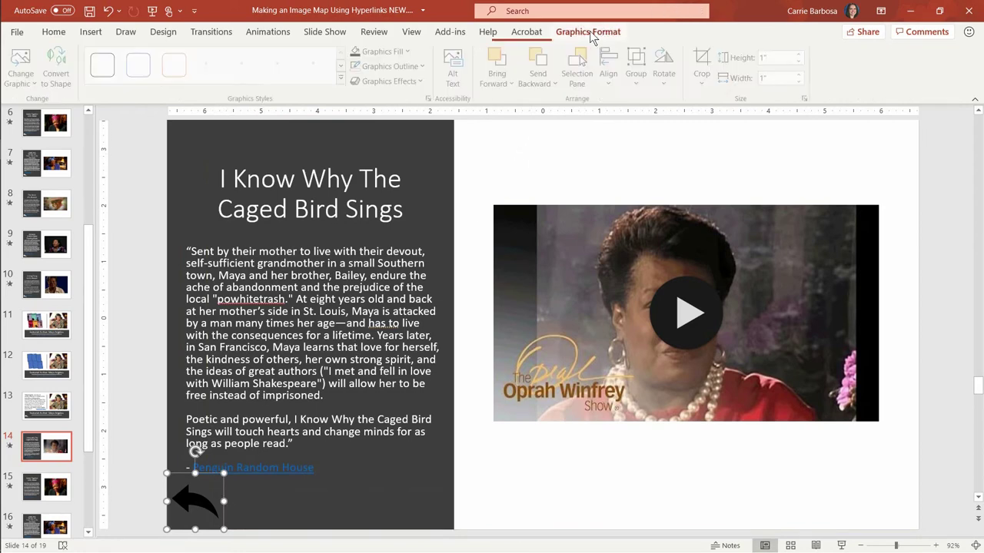
click(381, 52)
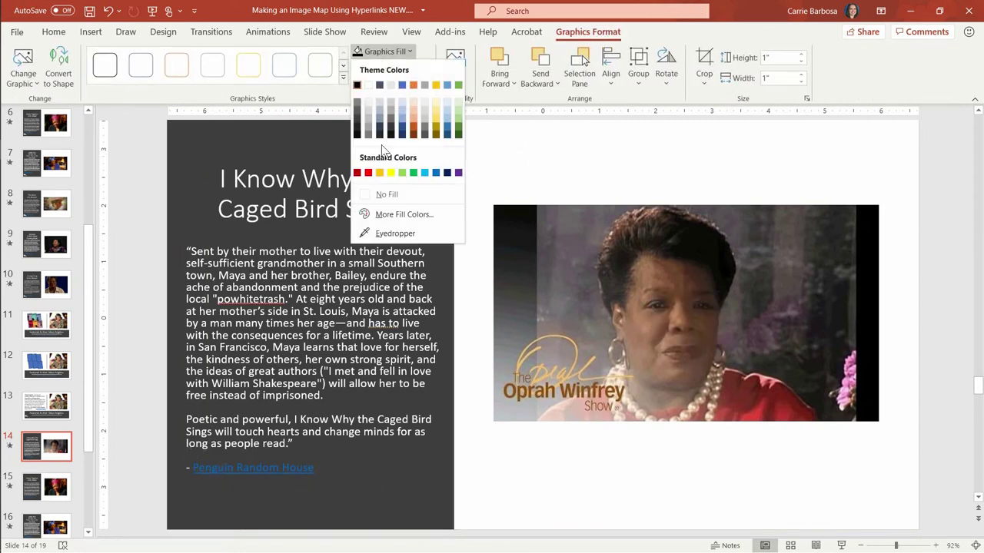
click(368, 86)
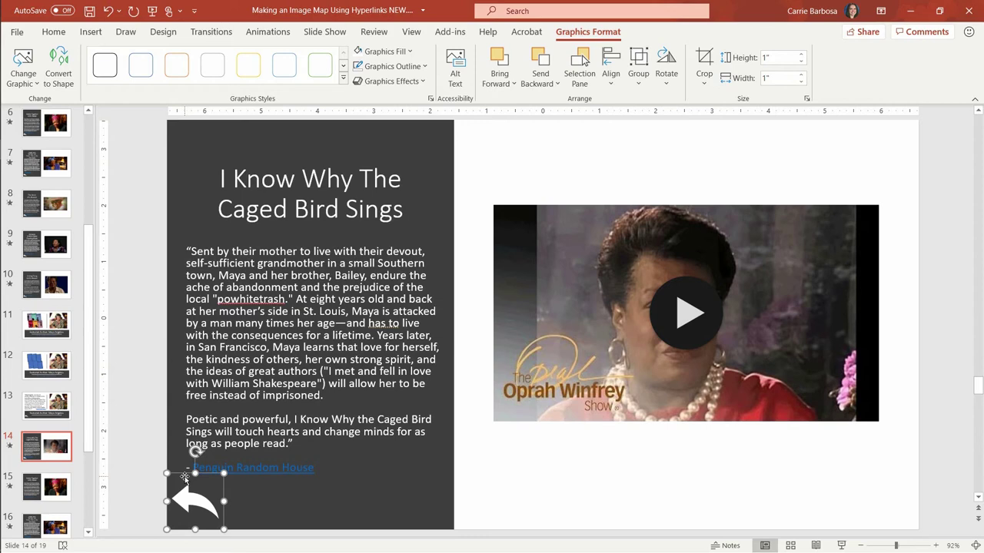
click(42, 485)
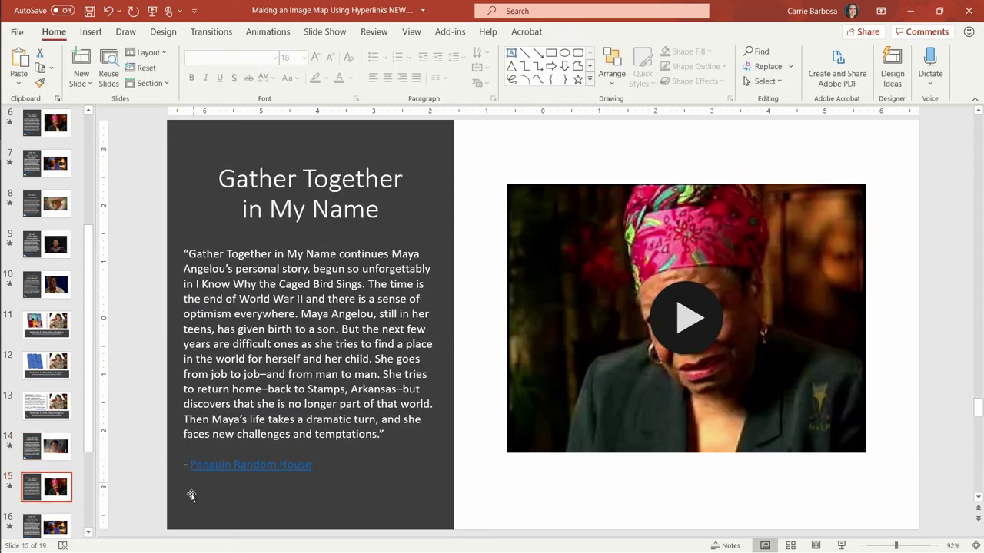
Step: Paste the white back arrow onto slides 15, 16 and 17
click(191, 496)
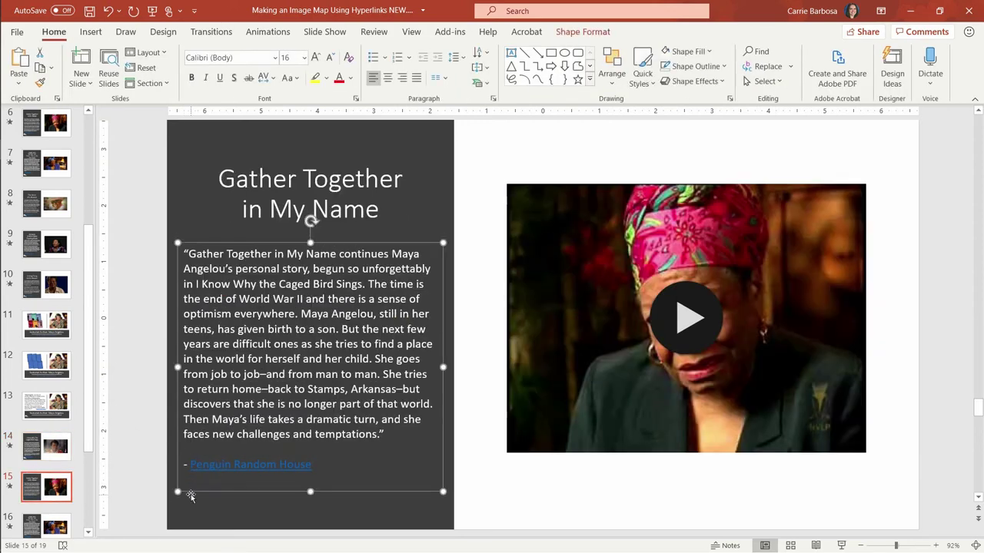
click(254, 527)
key(ctrl+v)
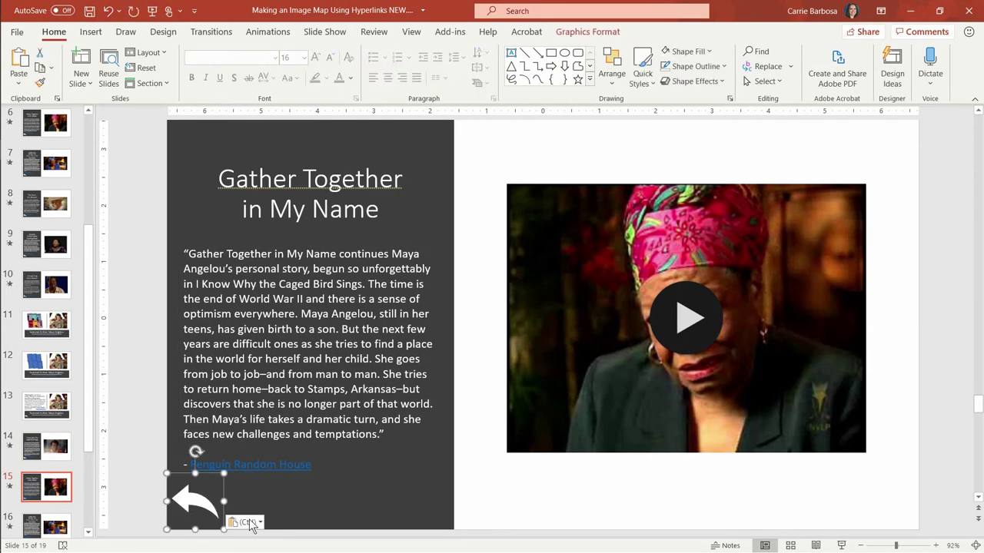
click(46, 526)
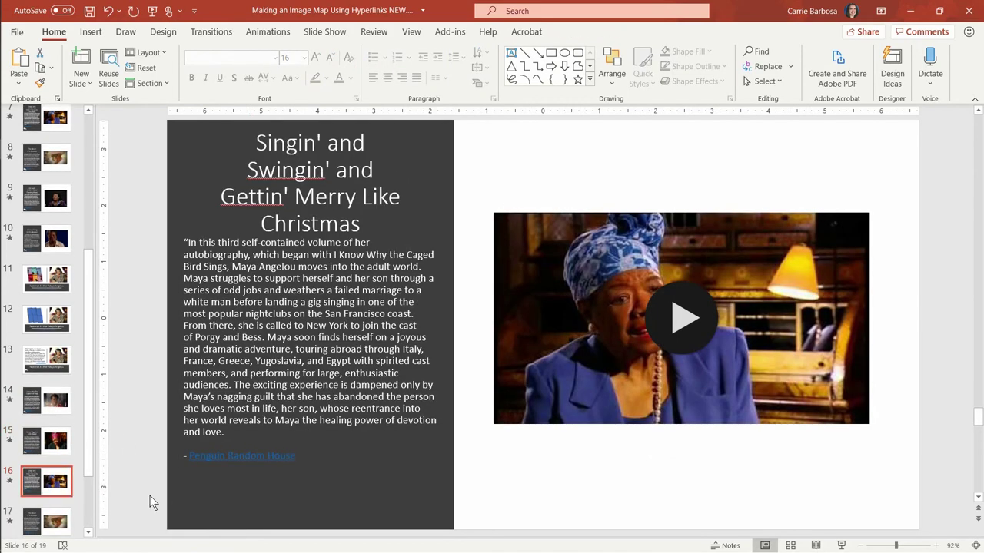
click(165, 498)
key(ctrl+v)
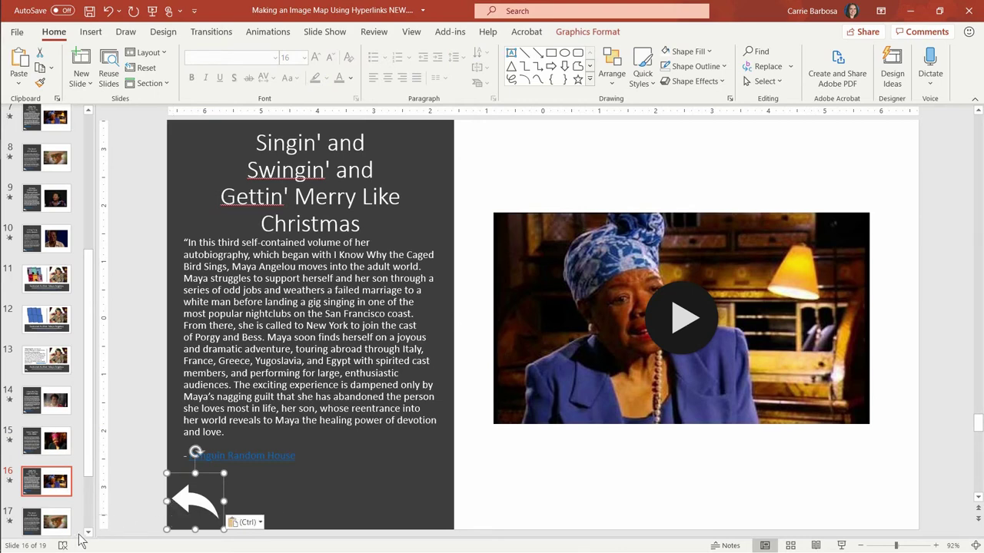
click(44, 524)
key(ctrl+v)
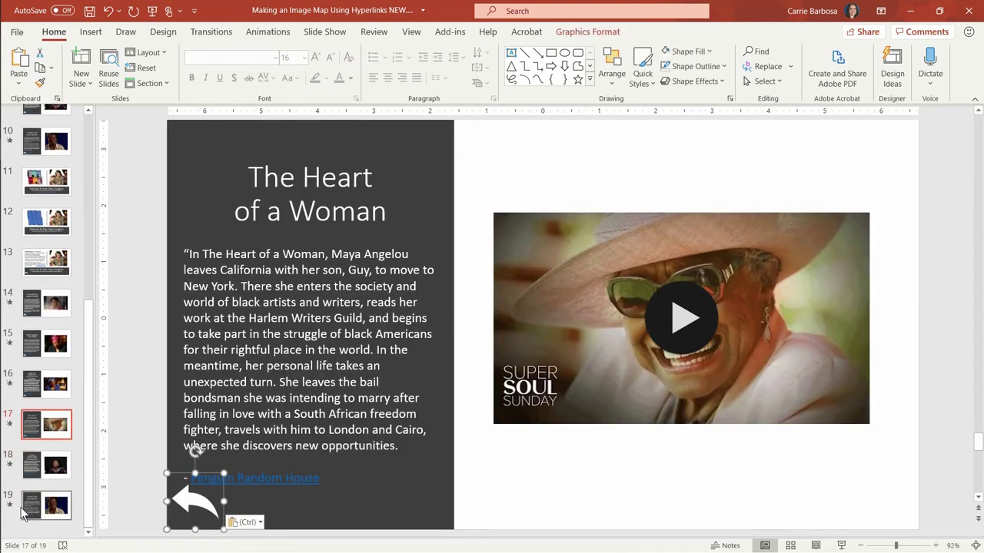
Step: Paste the white back arrow onto slides 18 and 19
click(48, 465)
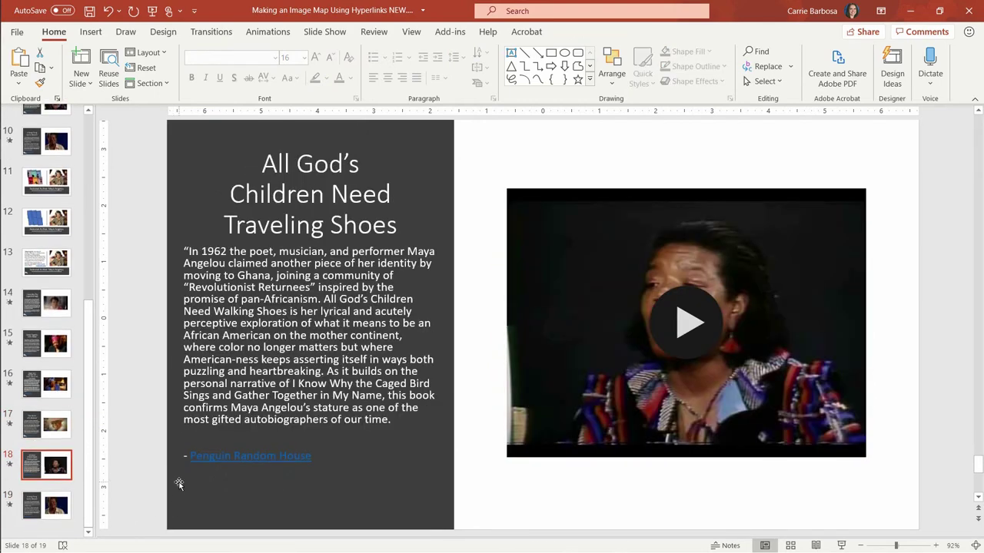
click(179, 483)
key(ctrl+v)
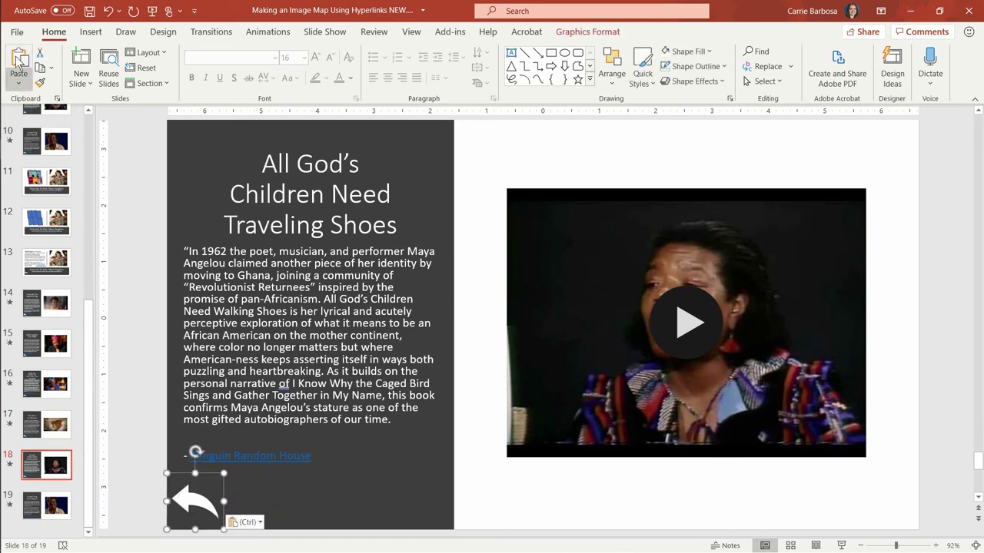
click(62, 511)
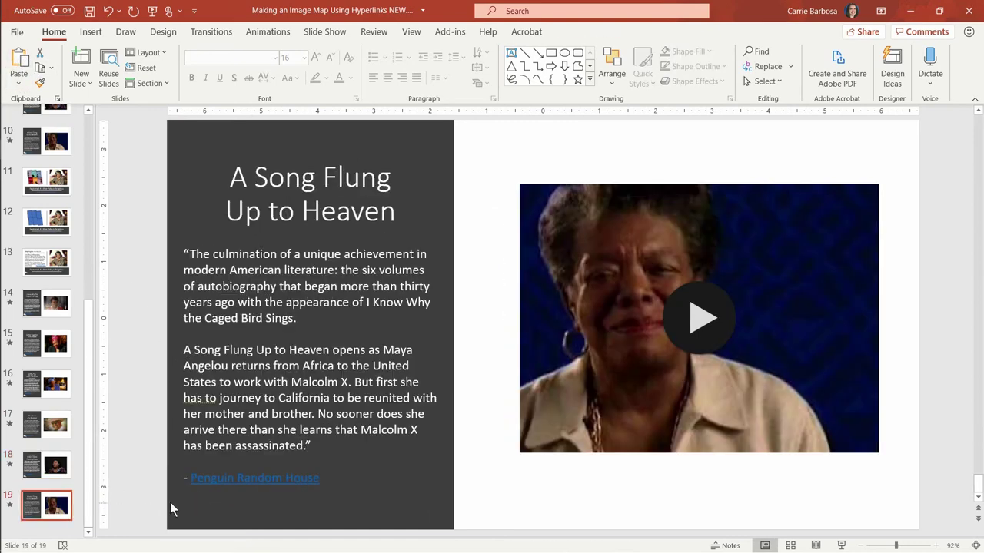
right_click(189, 508)
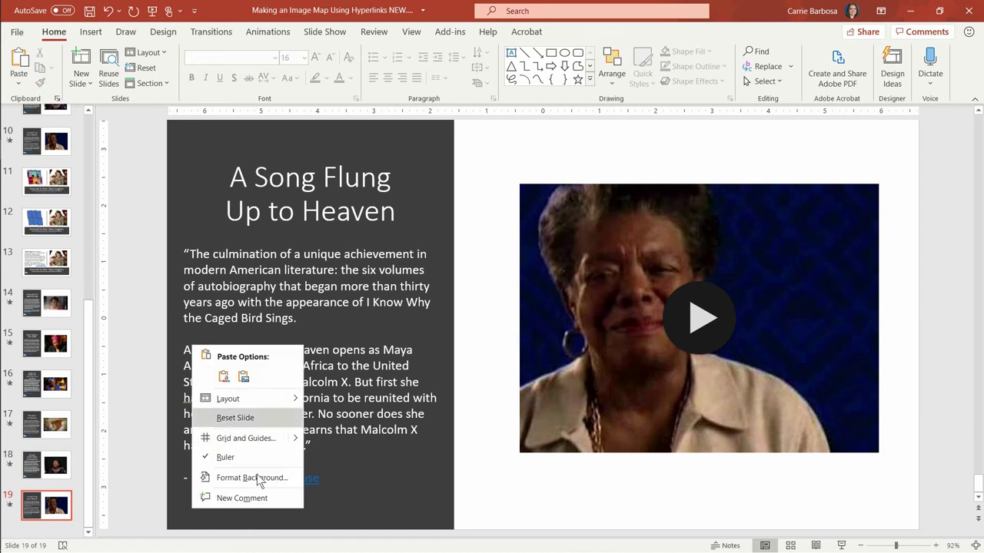
click(186, 509)
key(ctrl+v)
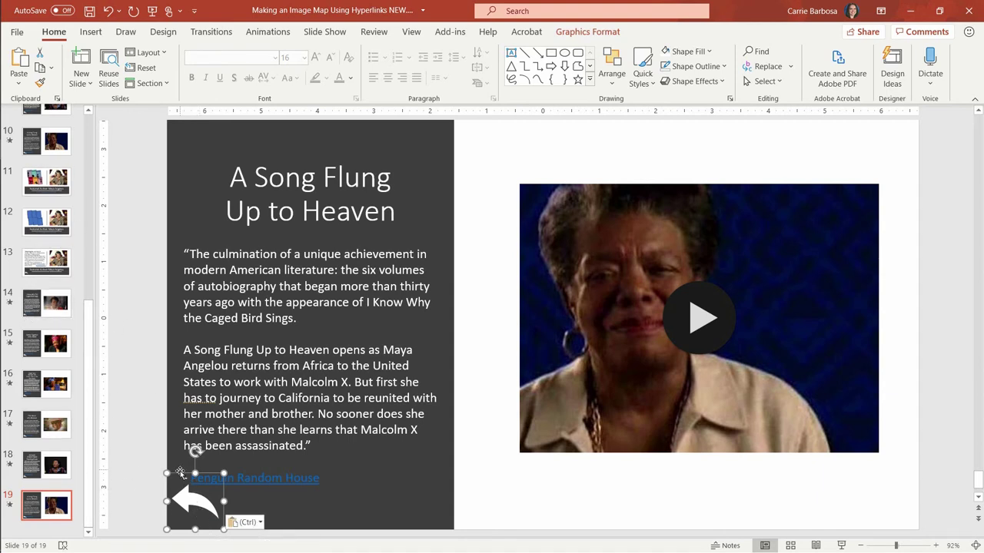
Step: Verify that slide 19's arrow hyperlink targets the Featured Author: Maya Angelou slide
mouse_move(184, 490)
key(ctrl+k)
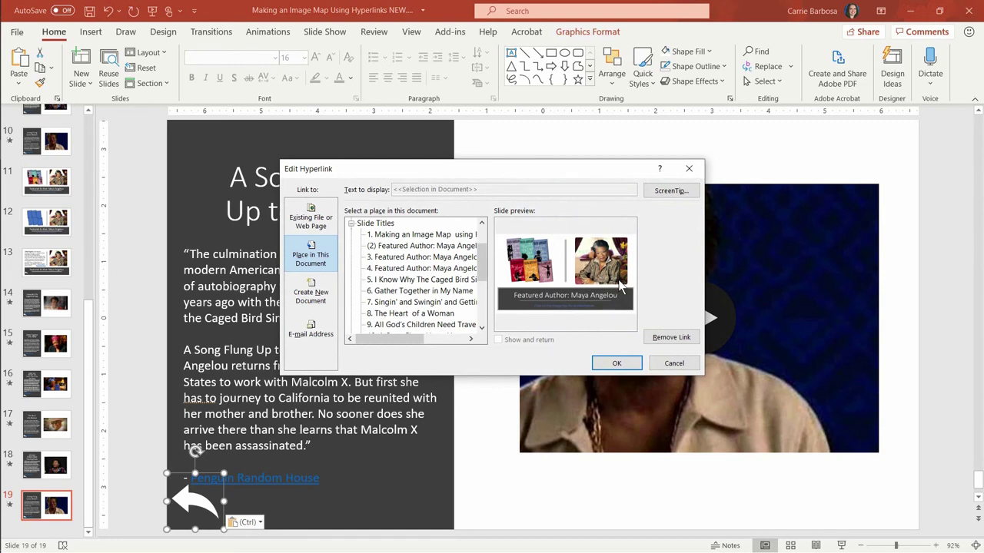
click(617, 364)
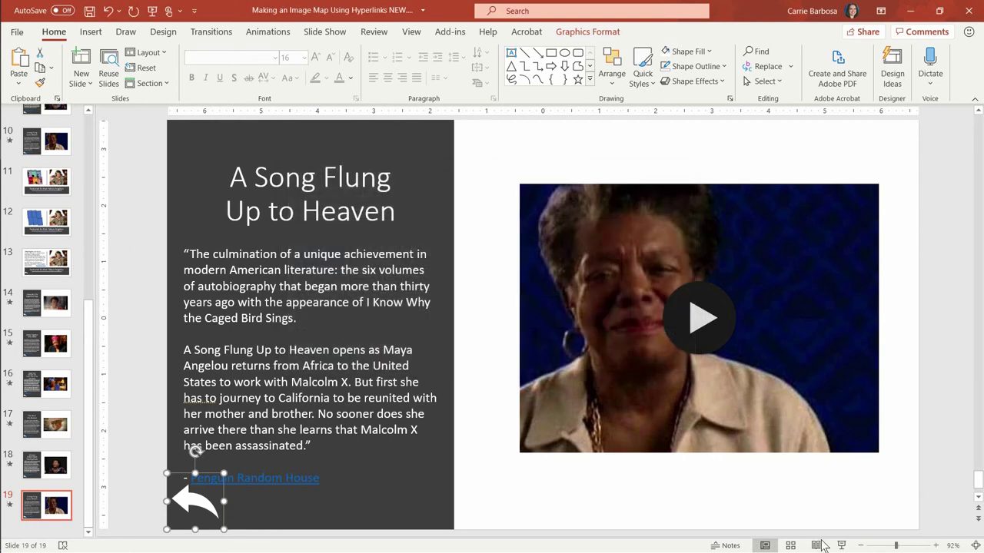
Step: Play the show from the Featured Author slide, testing The Heart of a Woman and A Song Flung Up to Heaven links and back arrows
click(47, 185)
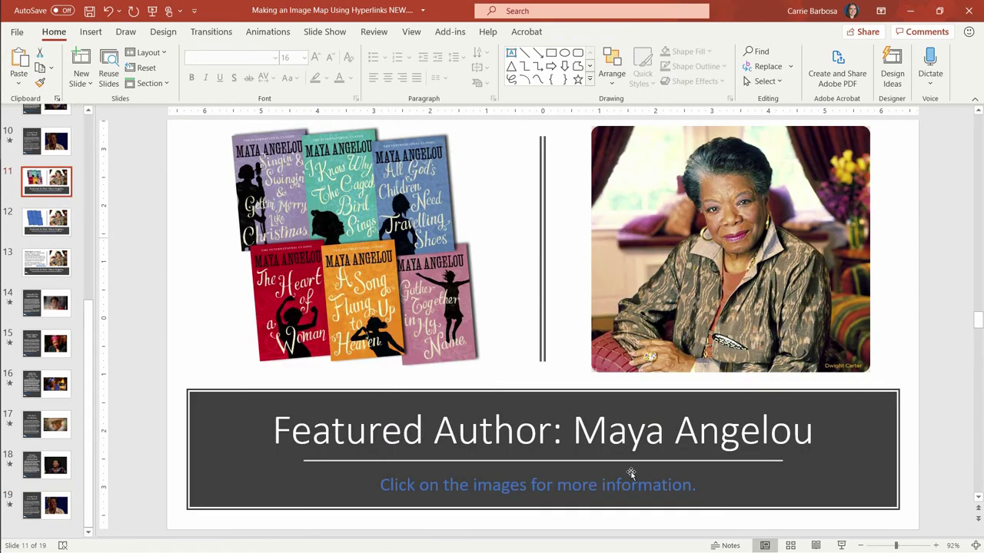
click(841, 546)
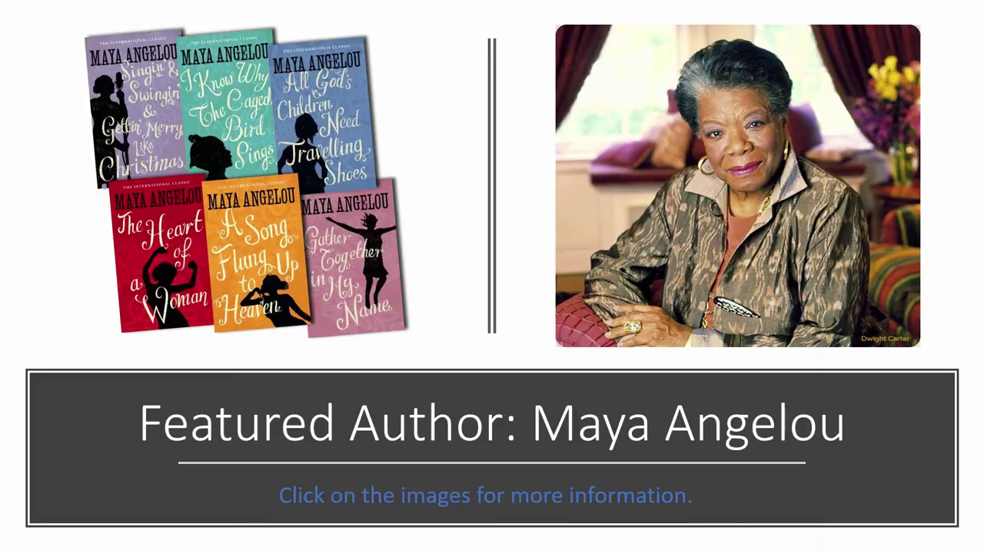
click(171, 242)
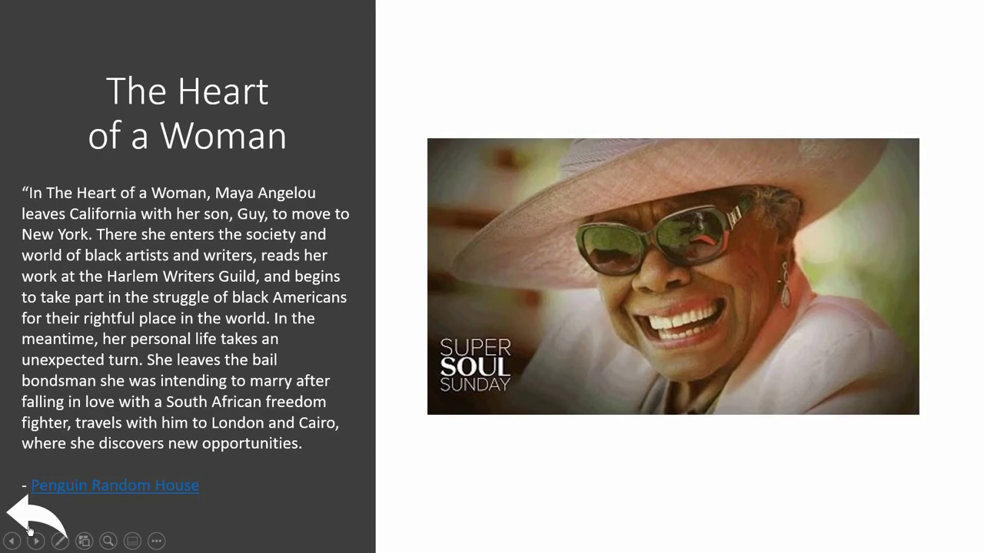
click(24, 517)
click(280, 261)
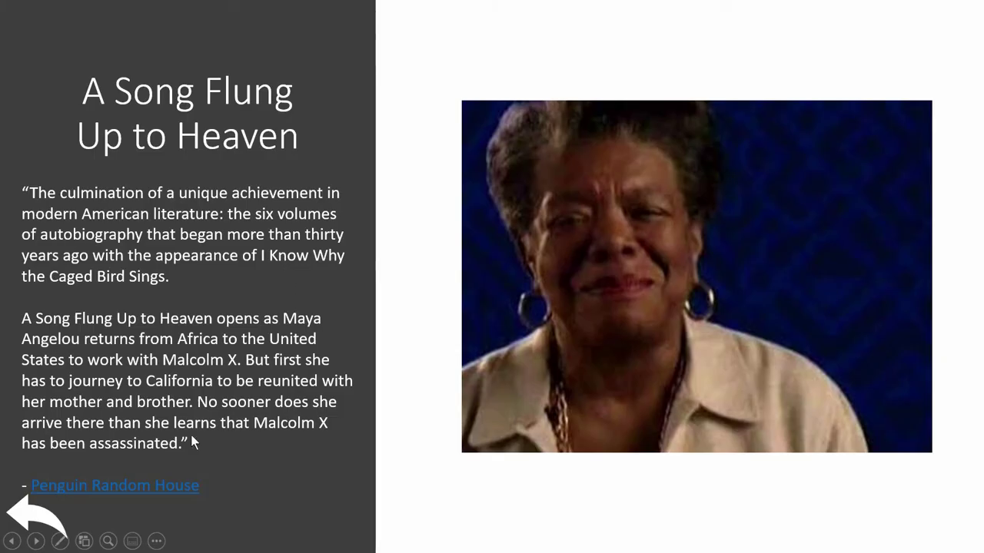
click(59, 508)
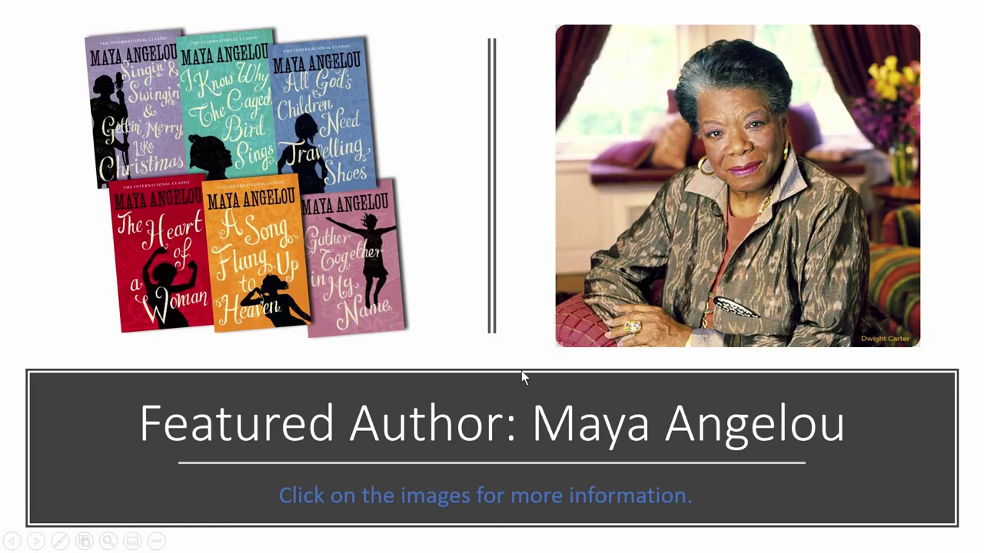
key(Escape)
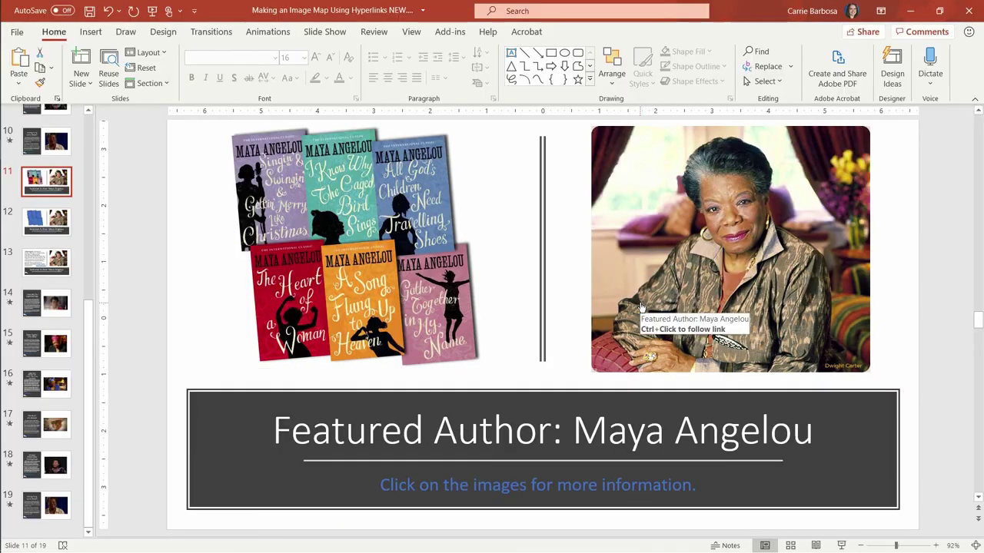
Step: Play the show from slide 3 through the author quote and Caged Bird slides, then reselect slide 3
scroll(87, 257, up, 10)
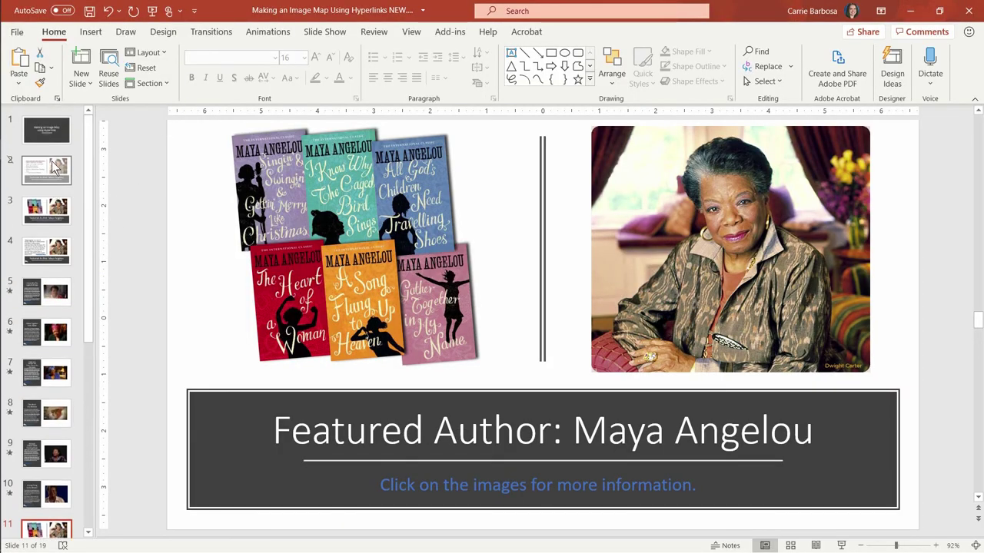
click(48, 211)
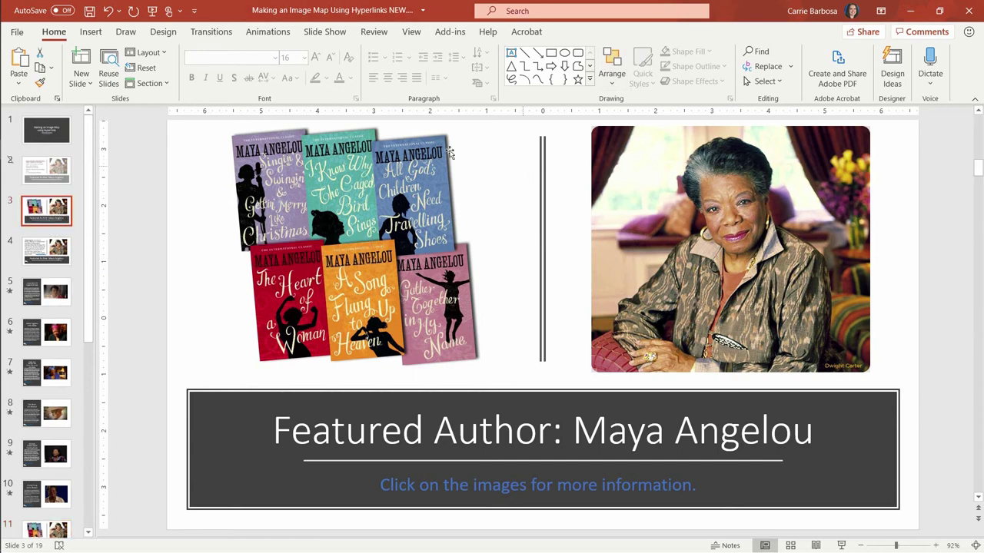
click(842, 546)
click(447, 226)
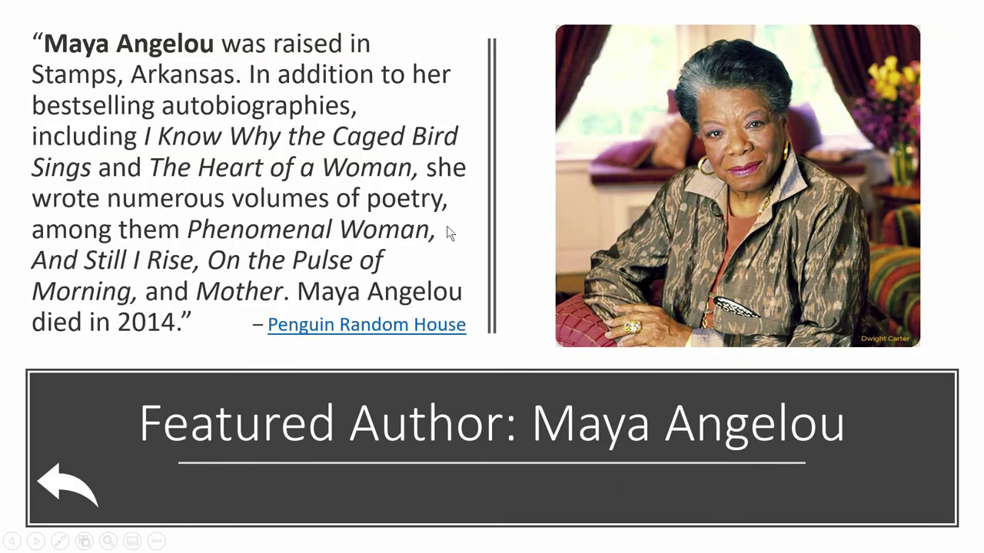
click(526, 223)
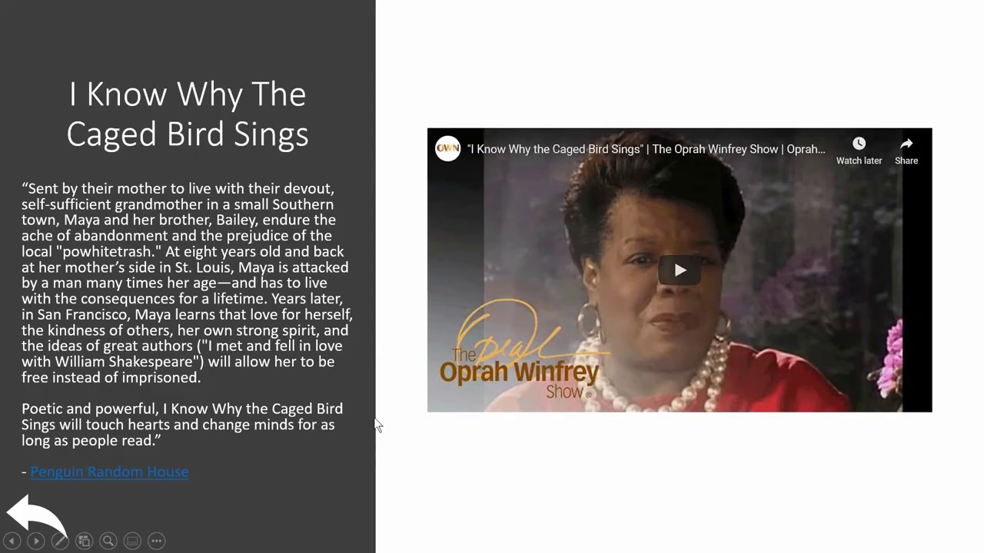
key(Escape)
click(46, 209)
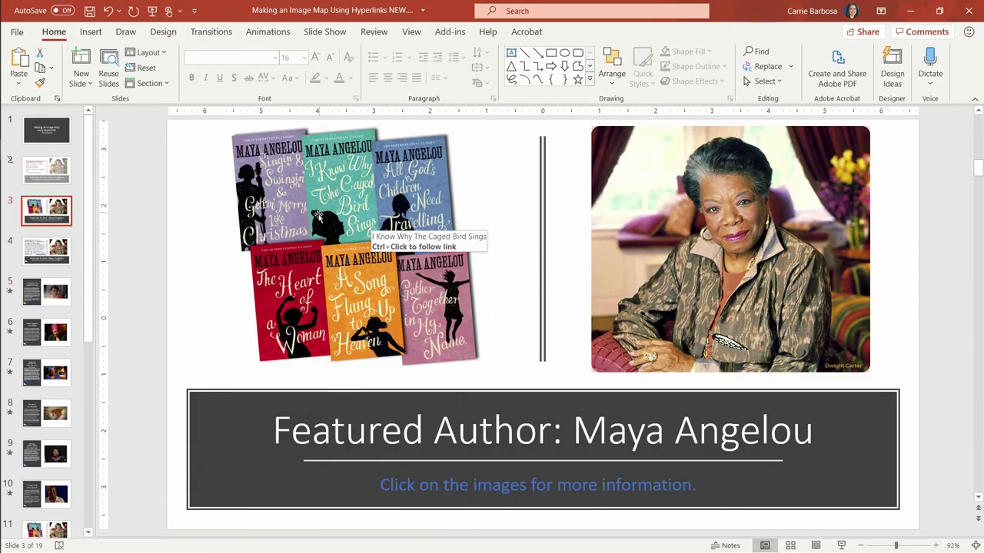
Step: Set up the slide show as Browsed at a kiosk (full screen), showing slides 3 to 10
click(324, 31)
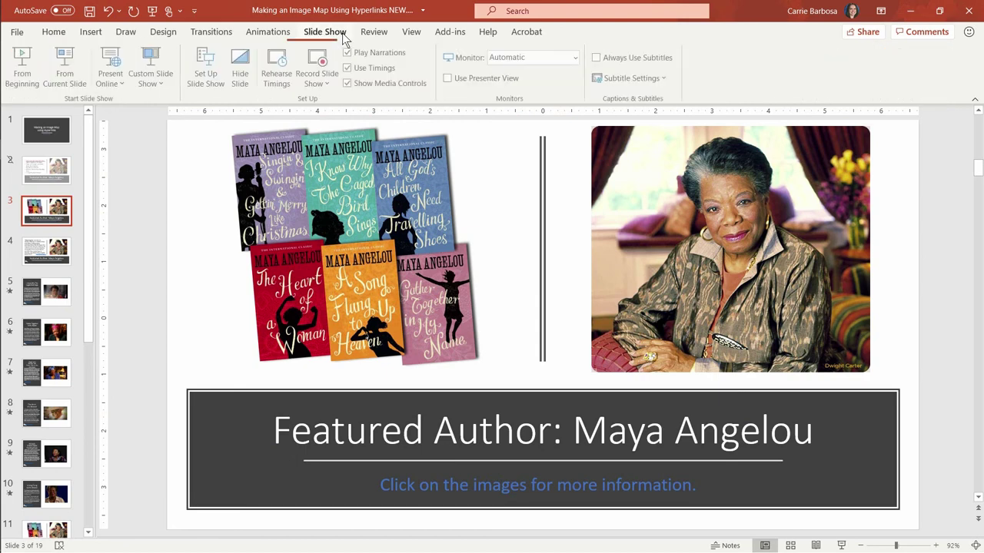
click(215, 80)
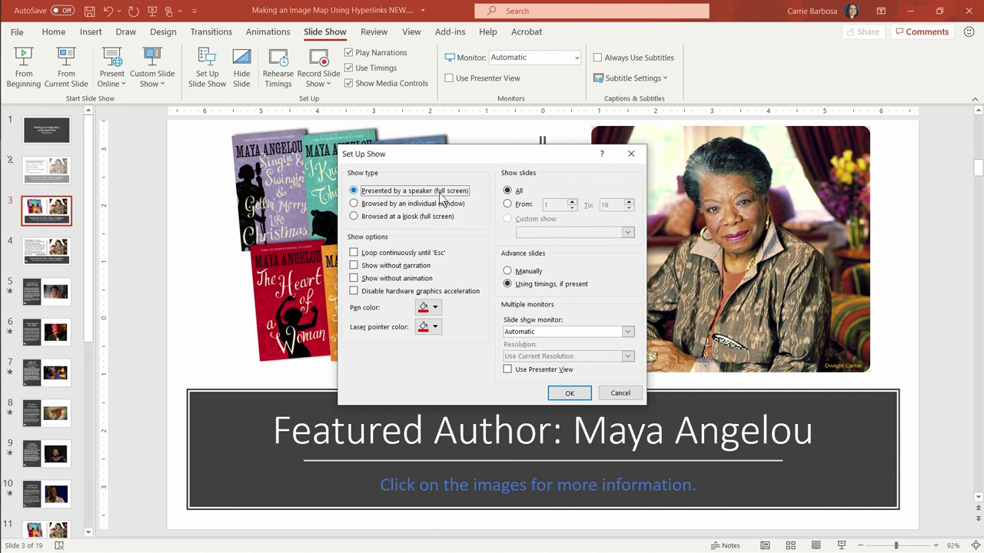
click(354, 217)
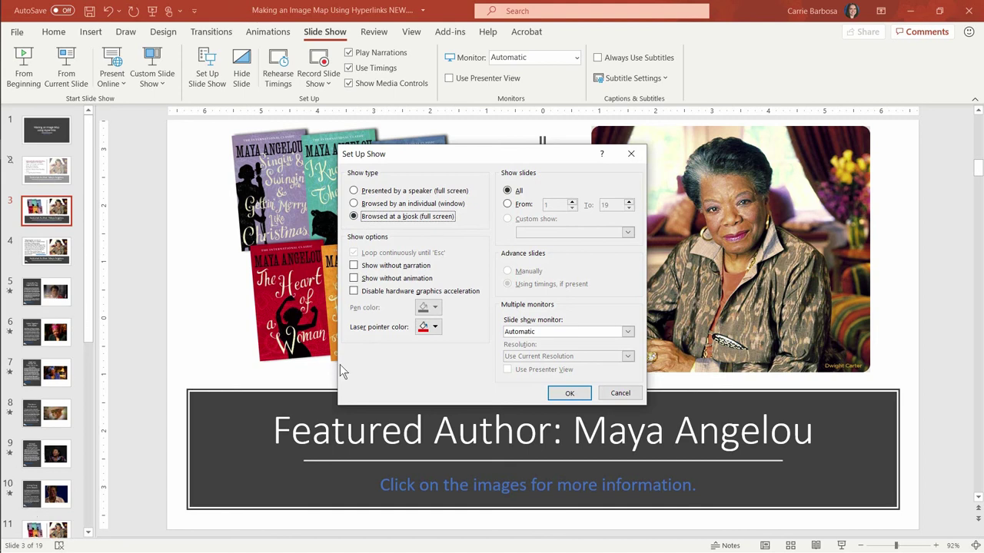
click(508, 205)
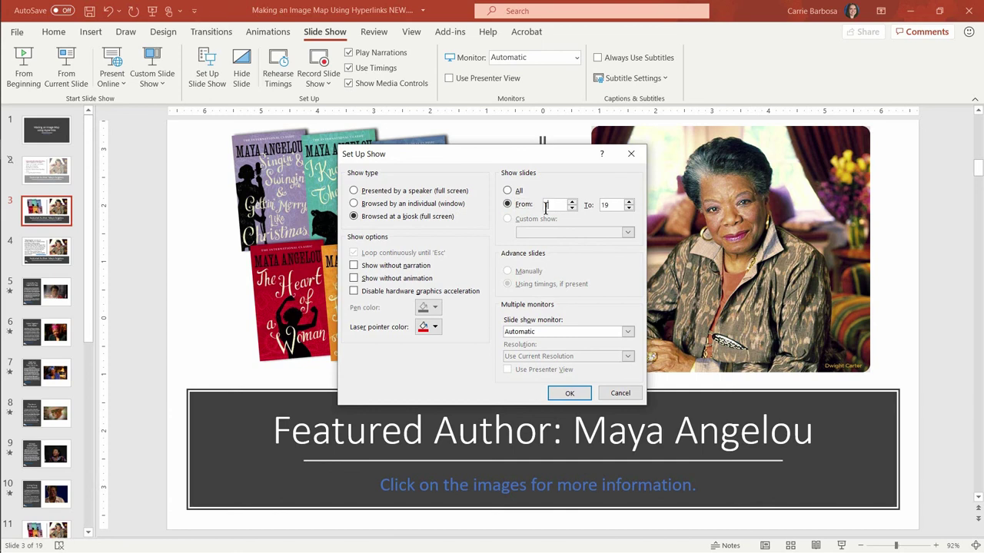
text(3)
click(609, 203)
text(10)
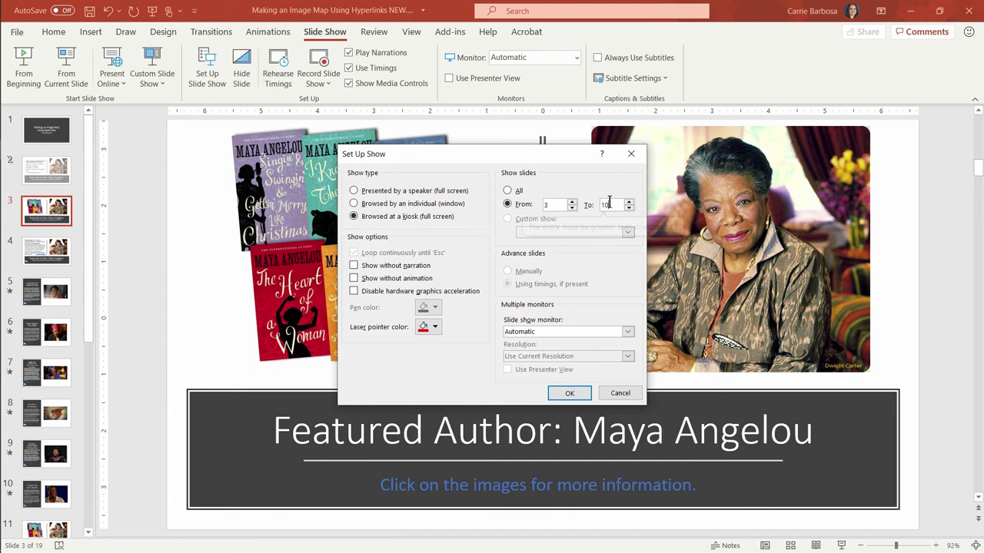
click(569, 394)
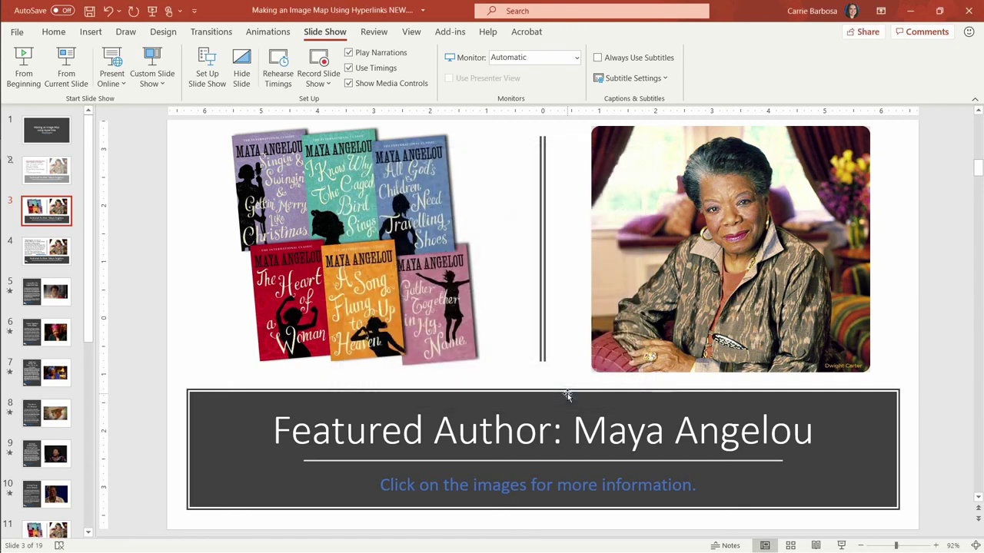
Step: In the kiosk show, open Singin' and Swingin' and All God's Children Need Traveling Shoes, returning via back arrows
click(844, 545)
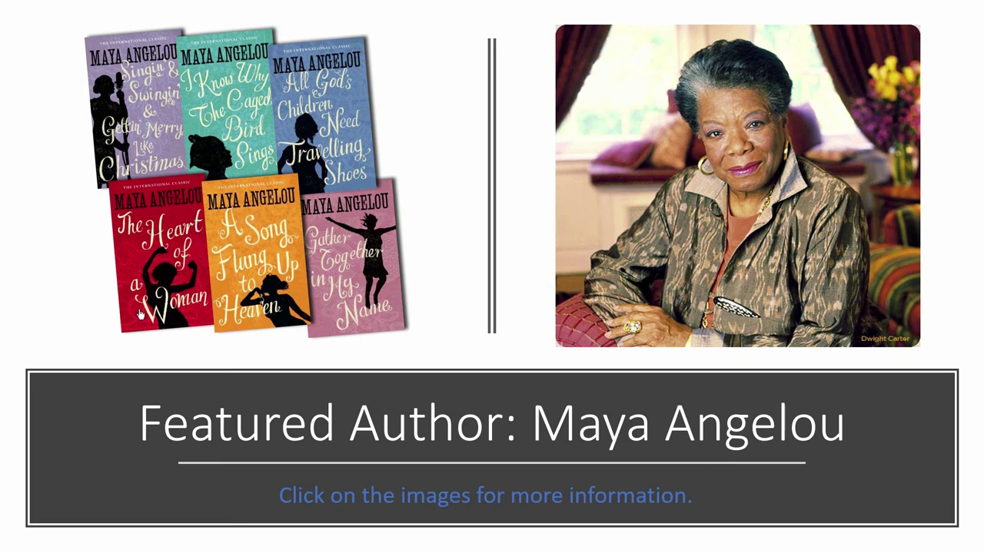
click(150, 126)
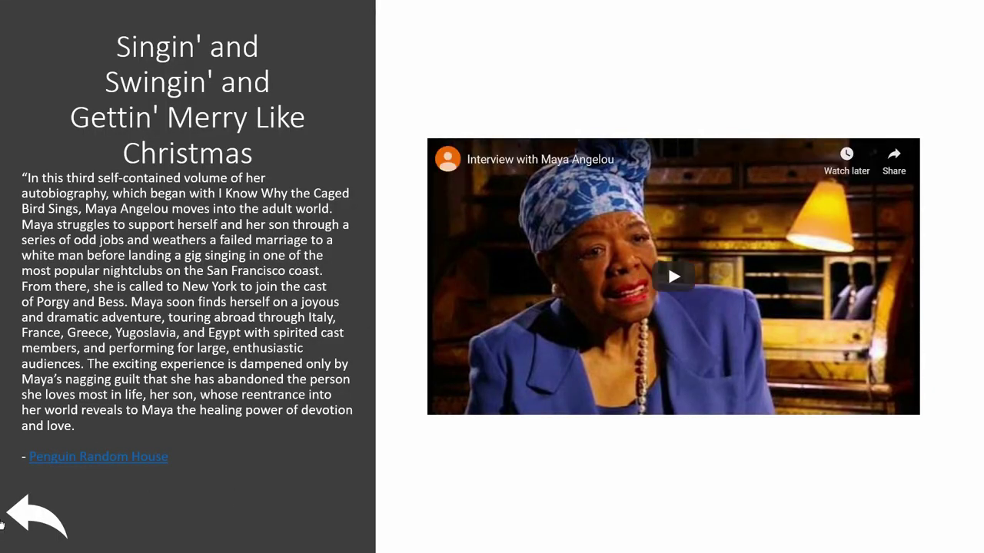
click(25, 516)
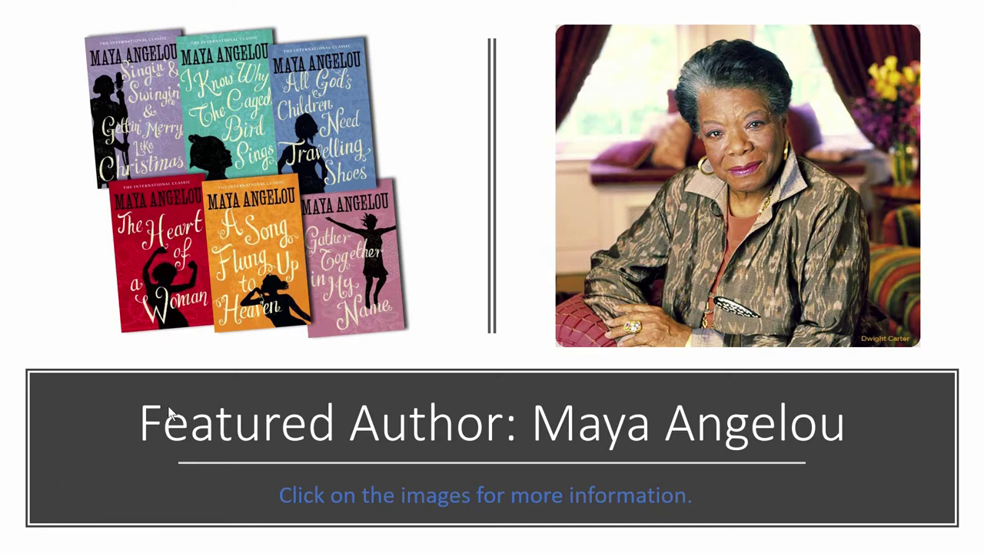
click(317, 113)
click(38, 515)
click(97, 509)
click(47, 527)
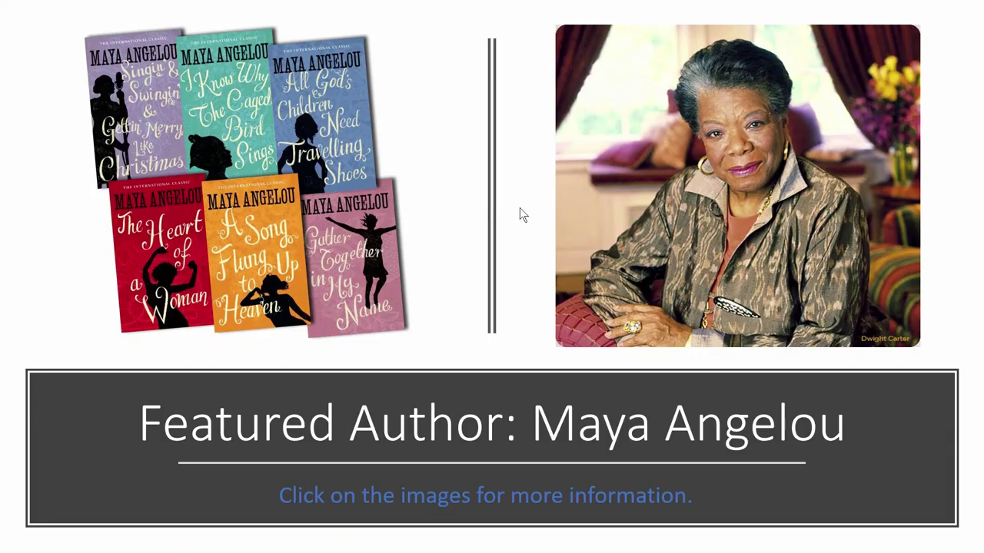